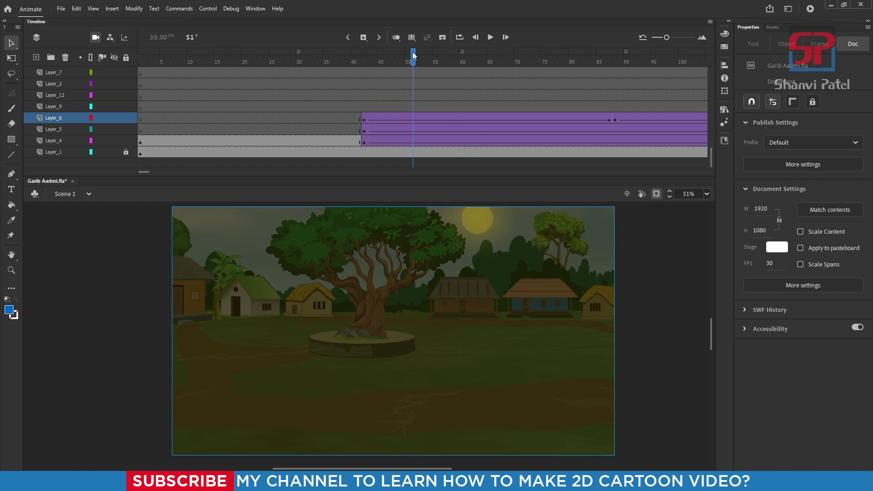
Step: Rewind to frame 1 and scrub through frames 1–24 of the darkened night village
{"action": "left_click_drag", "start_coordinate": [413, 55], "coordinate": [129, 59]}
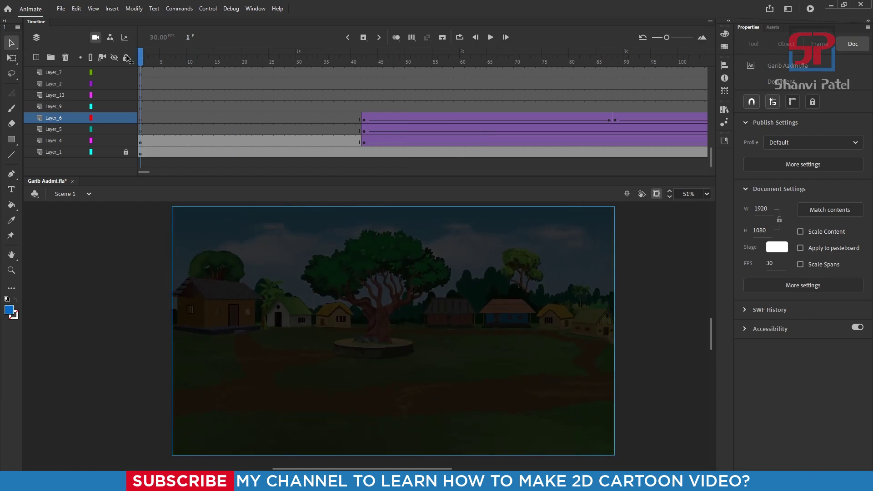
{"action": "mouse_move", "coordinate": [140, 55]}
{"action": "left_mouse_down"}
{"action": "mouse_move", "coordinate": [292, 59]}
{"action": "mouse_move", "coordinate": [178, 72]}
{"action": "mouse_move", "coordinate": [266, 64]}
{"action": "mouse_move", "coordinate": [189, 68]}
{"action": "left_mouse_up"}
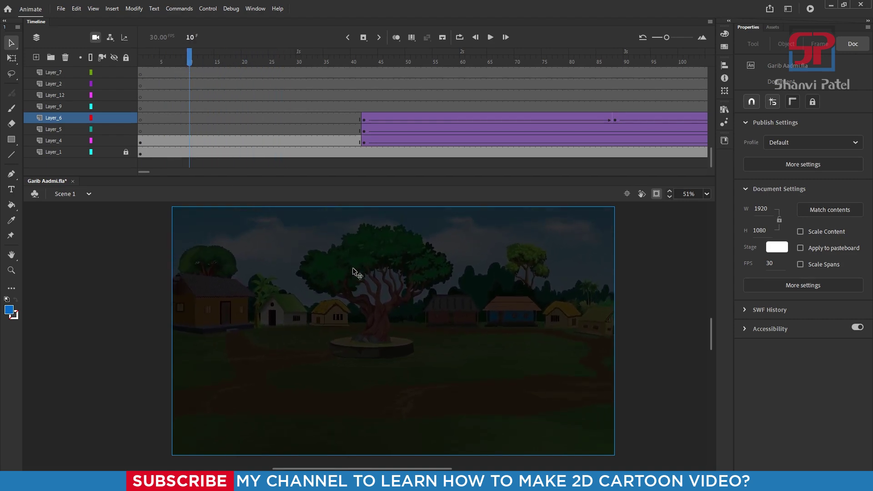
Step: Move the Layer_4 night overlay lower, then open Symbol 2 and select its black rectangle
{"action": "left_click", "coordinate": [365, 307]}
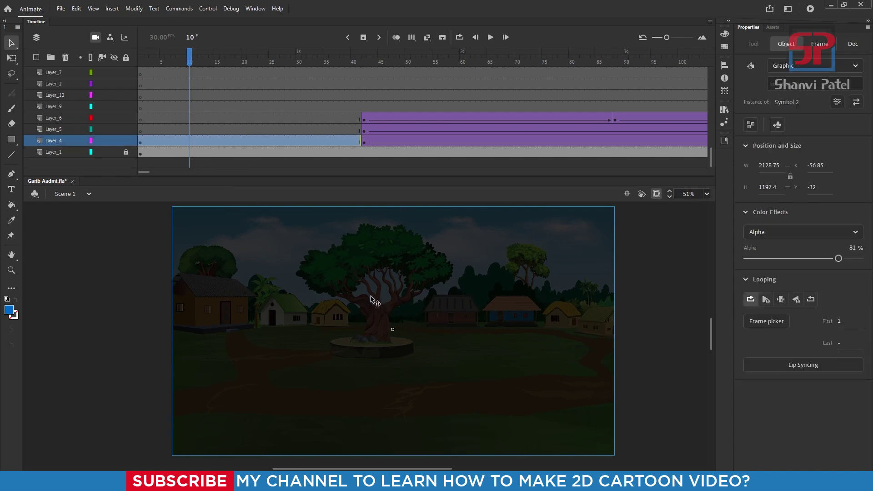
{"action": "mouse_move", "coordinate": [370, 298]}
{"action": "left_mouse_down"}
{"action": "mouse_move", "coordinate": [366, 323]}
{"action": "mouse_move", "coordinate": [395, 319]}
{"action": "mouse_move", "coordinate": [390, 315]}
{"action": "left_mouse_up"}
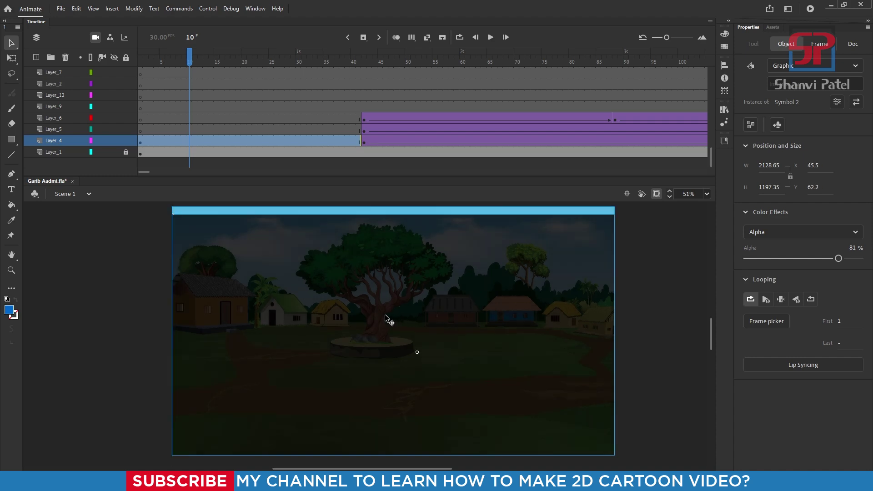
{"action": "double_click", "coordinate": [364, 282]}
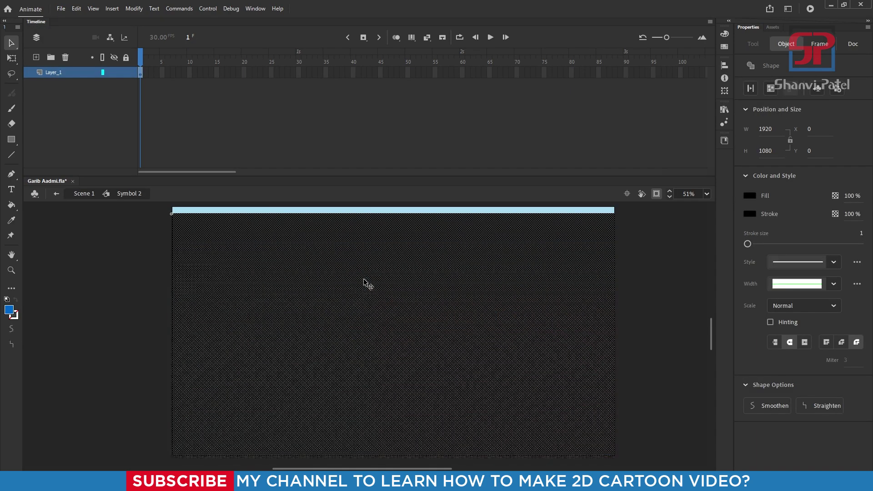
{"action": "left_click", "coordinate": [692, 298]}
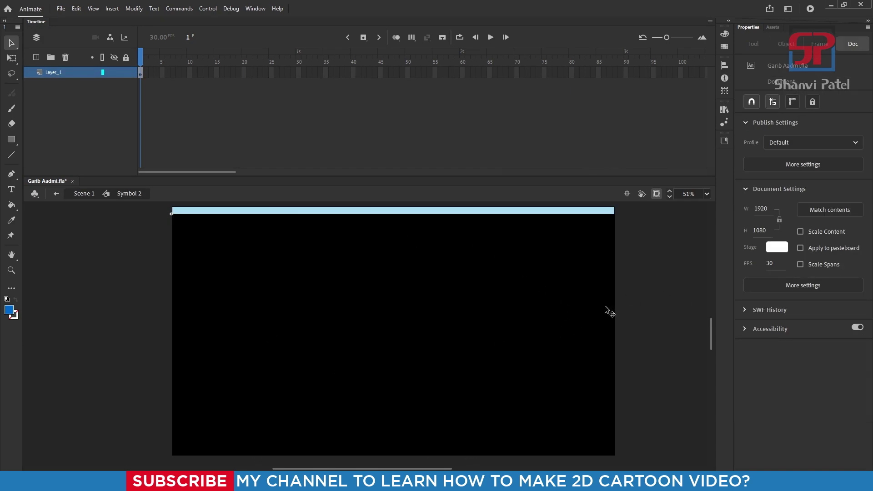
{"action": "key", "text": "ctrl+a"}
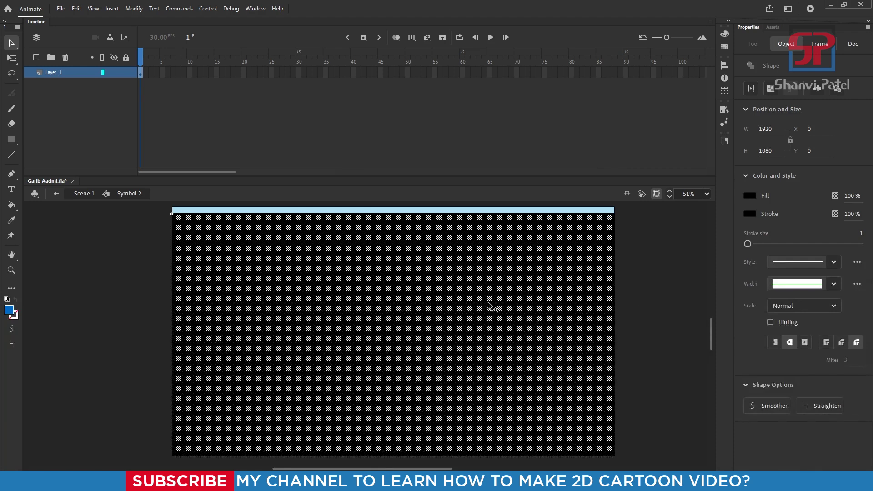
Step: Move the Symbol 2 overlay back over the full stage and set its colour effect to Alpha 71%
{"action": "left_click", "coordinate": [84, 194]}
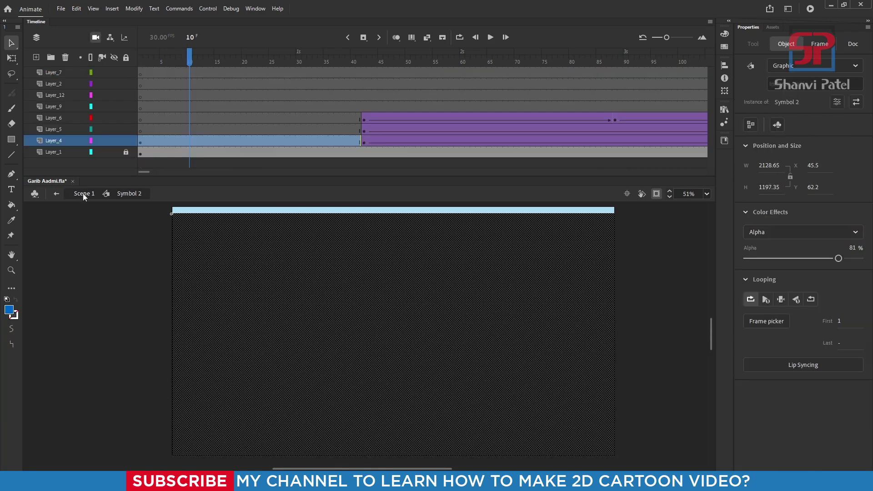
{"action": "left_click_drag", "start_coordinate": [440, 314], "coordinate": [429, 294]}
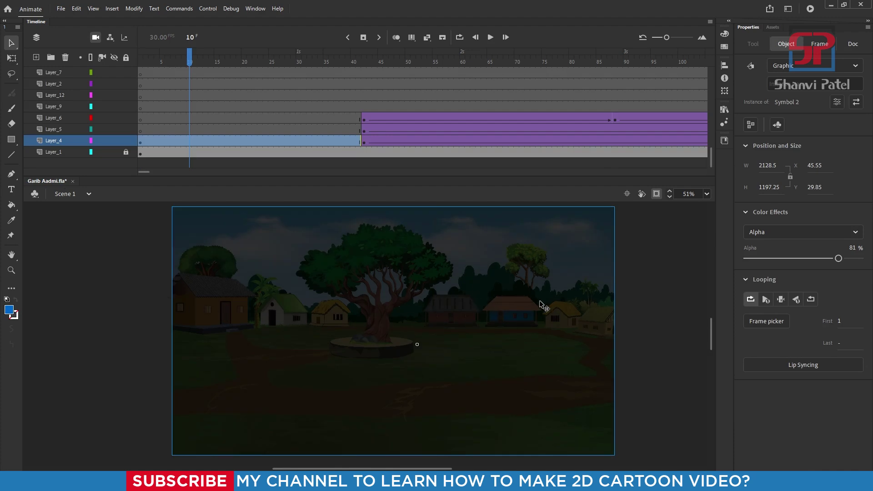
{"action": "left_click", "coordinate": [794, 233]}
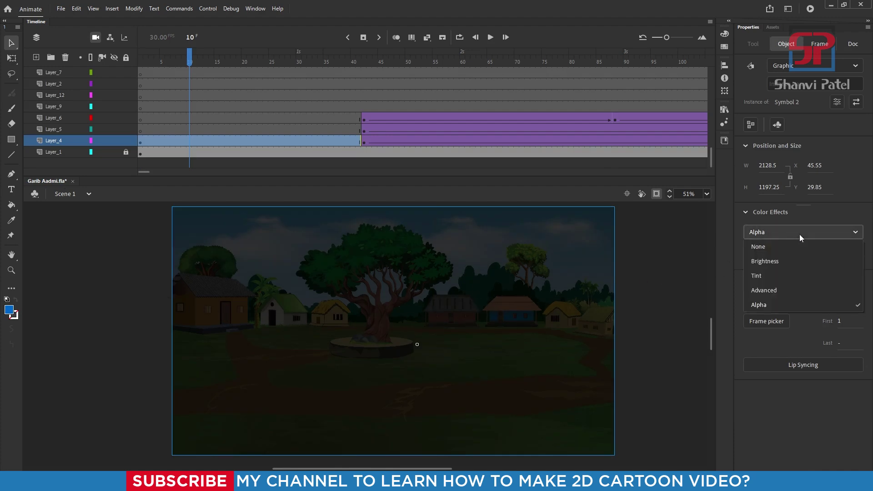
{"action": "left_click", "coordinate": [782, 248]}
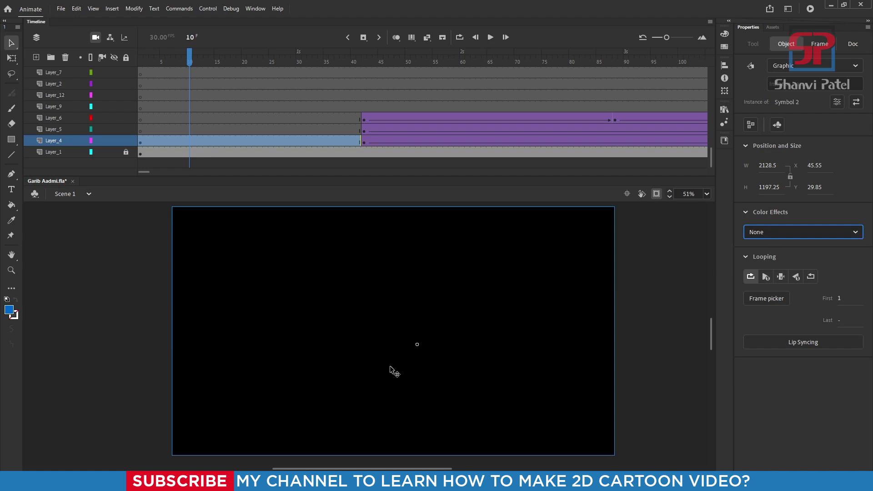
{"action": "left_click", "coordinate": [796, 234]}
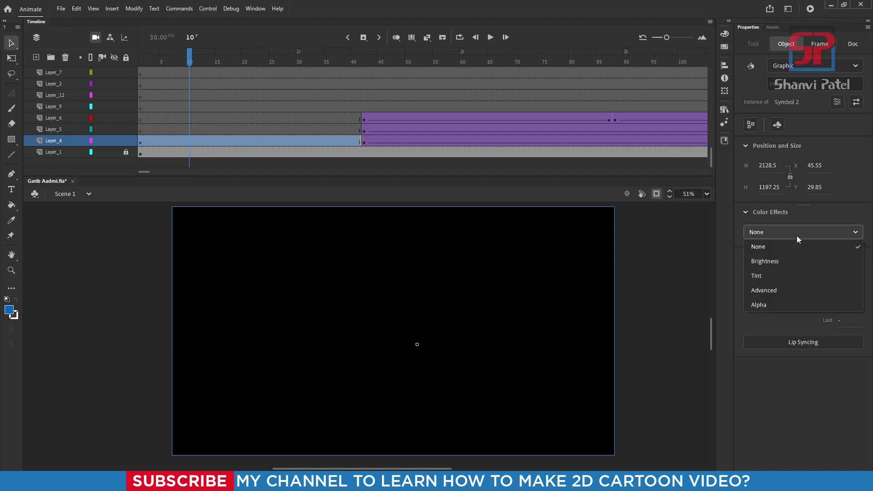
{"action": "left_click", "coordinate": [765, 305]}
{"action": "left_click_drag", "start_coordinate": [839, 258], "coordinate": [827, 258]}
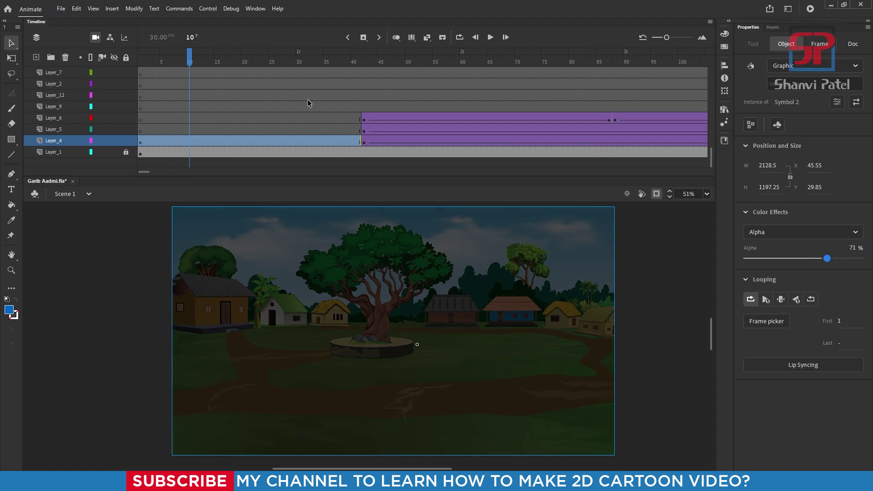
{"action": "left_click_drag", "start_coordinate": [311, 59], "coordinate": [392, 67]}
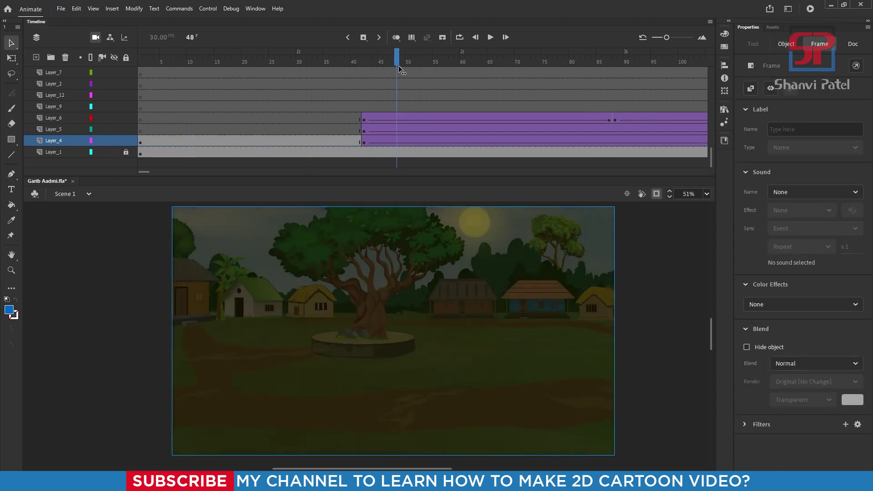
Step: Scrub frames 47–98 to watch the scene brighten, then preview Layer_5's fade from frame 45 to 61
{"action": "left_click", "coordinate": [496, 238]}
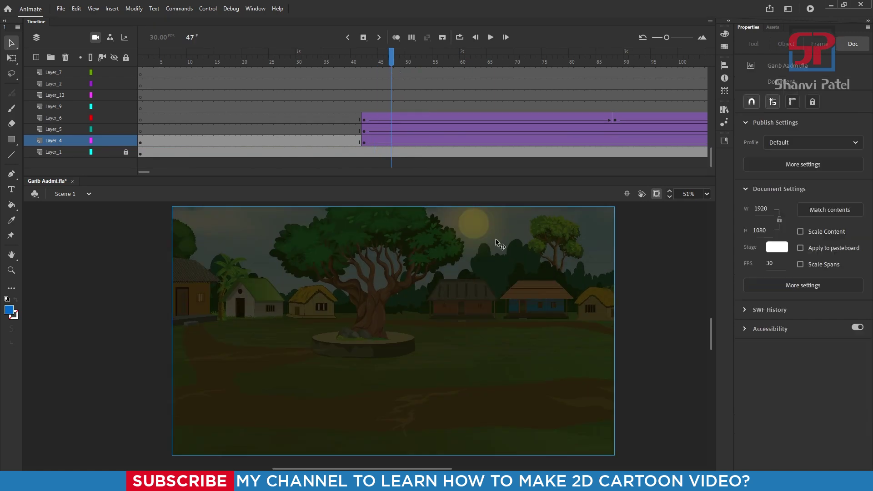
{"action": "left_click_drag", "start_coordinate": [392, 56], "coordinate": [453, 57]}
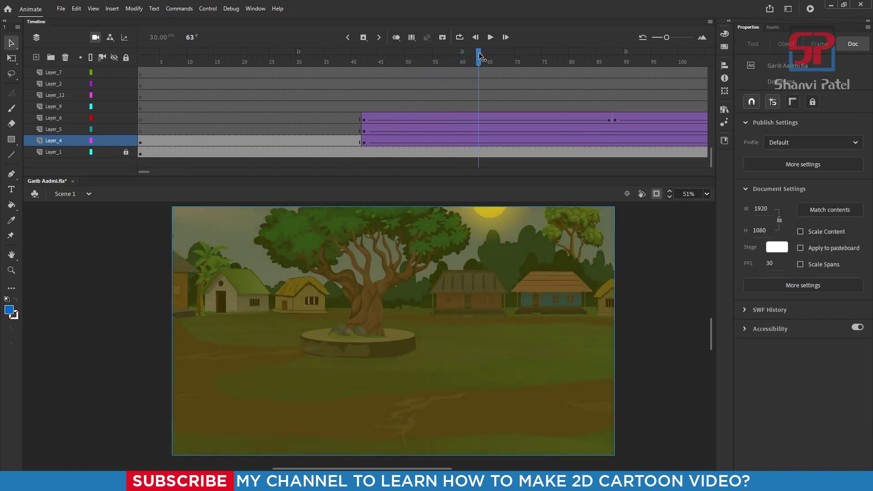
{"action": "mouse_move", "coordinate": [454, 57]}
{"action": "left_mouse_down"}
{"action": "mouse_move", "coordinate": [521, 57]}
{"action": "mouse_move", "coordinate": [452, 58]}
{"action": "left_mouse_up"}
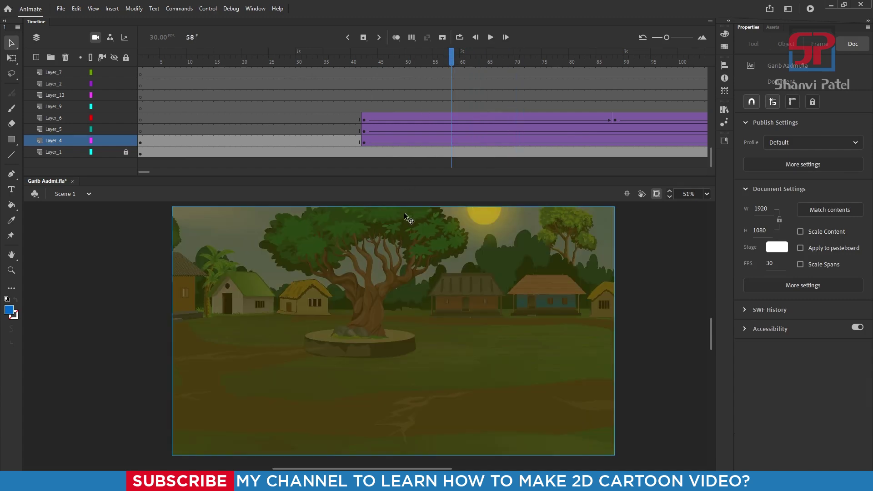
{"action": "mouse_move", "coordinate": [599, 63]}
{"action": "left_mouse_down"}
{"action": "mouse_move", "coordinate": [672, 59]}
{"action": "mouse_move", "coordinate": [452, 59]}
{"action": "left_mouse_up"}
{"action": "left_click", "coordinate": [380, 130]}
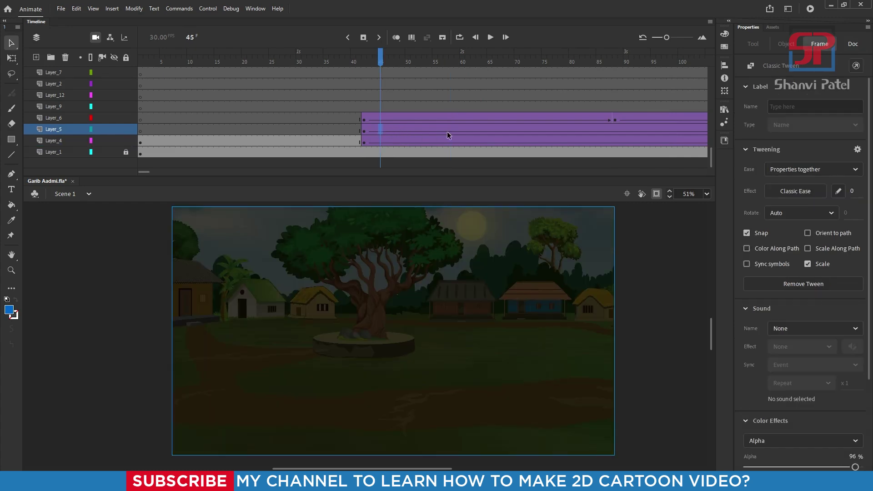
{"action": "left_click_drag", "start_coordinate": [446, 132], "coordinate": [468, 130]}
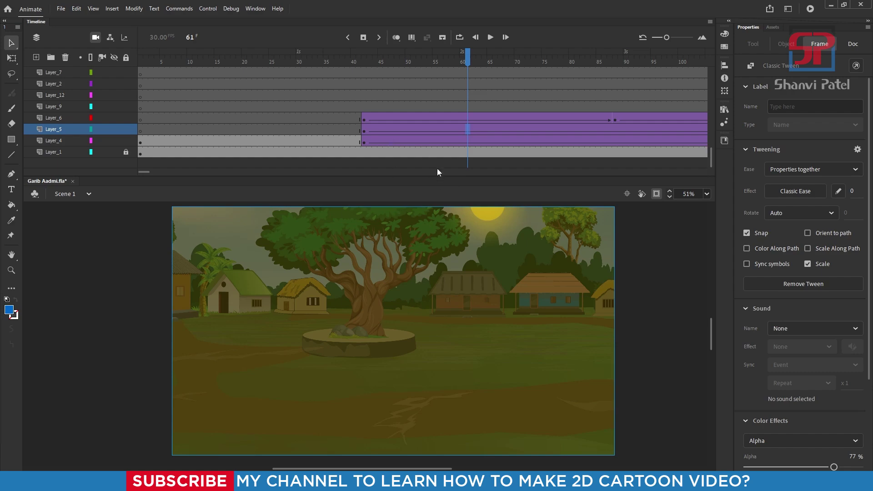
Step: Inspect Symbol 5's full-stage yellow rectangle, returning to Scene 1 and reopening it to check the fill
{"action": "double_click", "coordinate": [451, 289]}
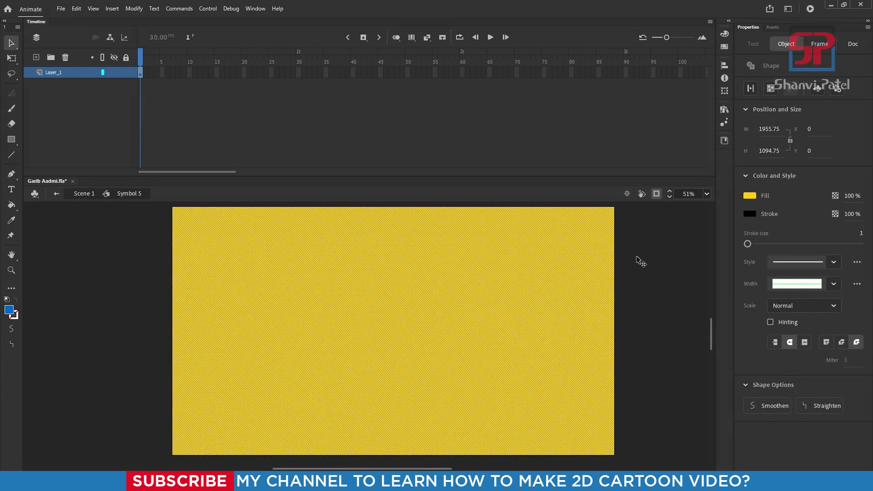
{"action": "left_click", "coordinate": [85, 195]}
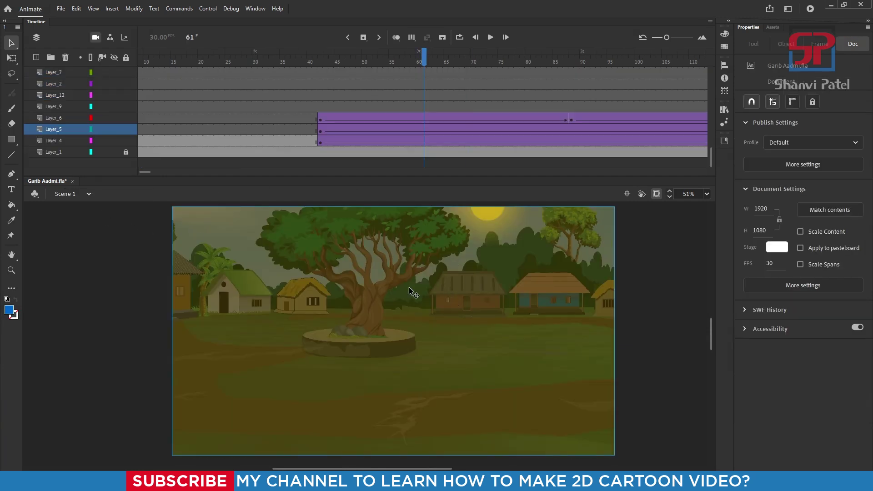
{"action": "key", "text": "Escape"}
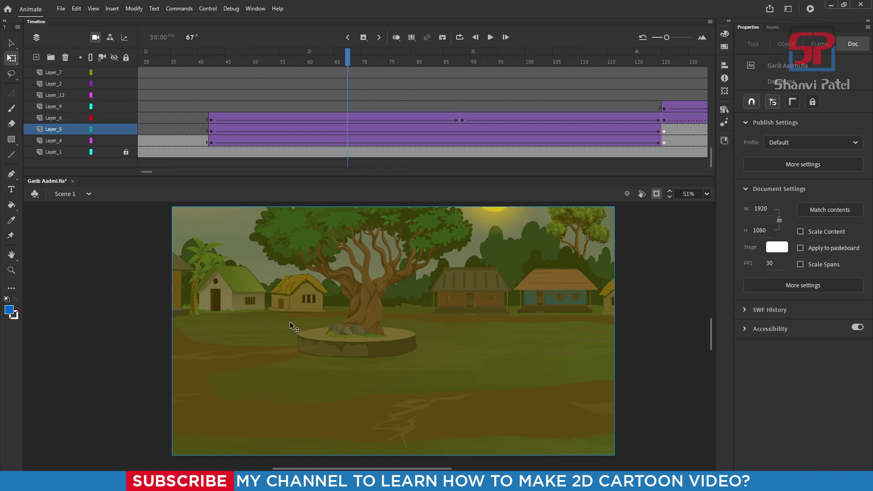
{"action": "mouse_move", "coordinate": [102, 117]}
{"action": "double_click", "coordinate": [376, 336]}
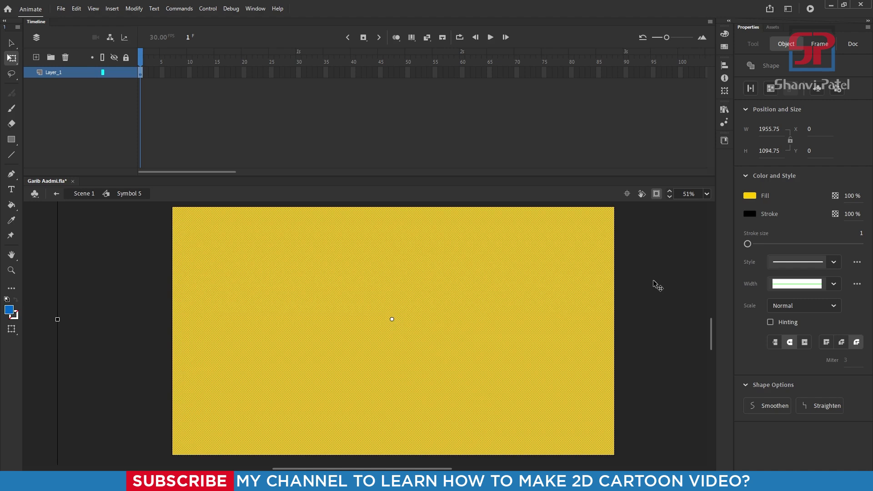
Step: Back in Scene 1, align the dim lighting overlay to X 0, Y 0
{"action": "left_click", "coordinate": [78, 194]}
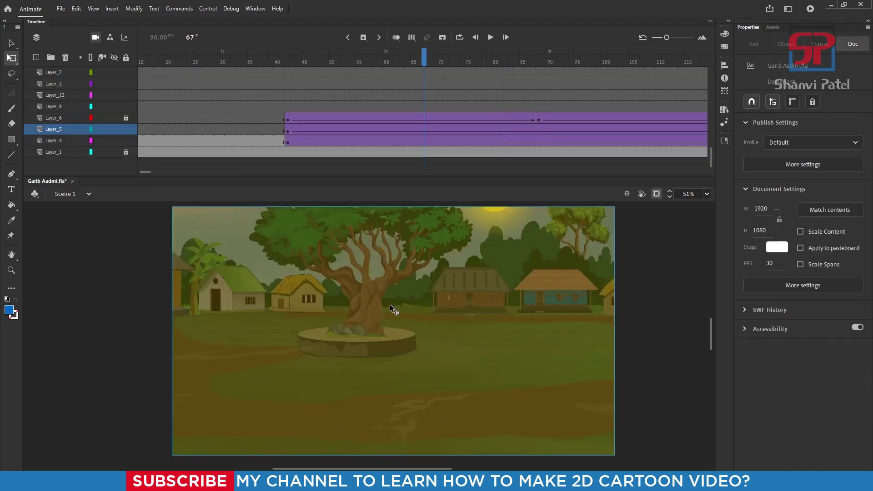
{"action": "left_click", "coordinate": [435, 312]}
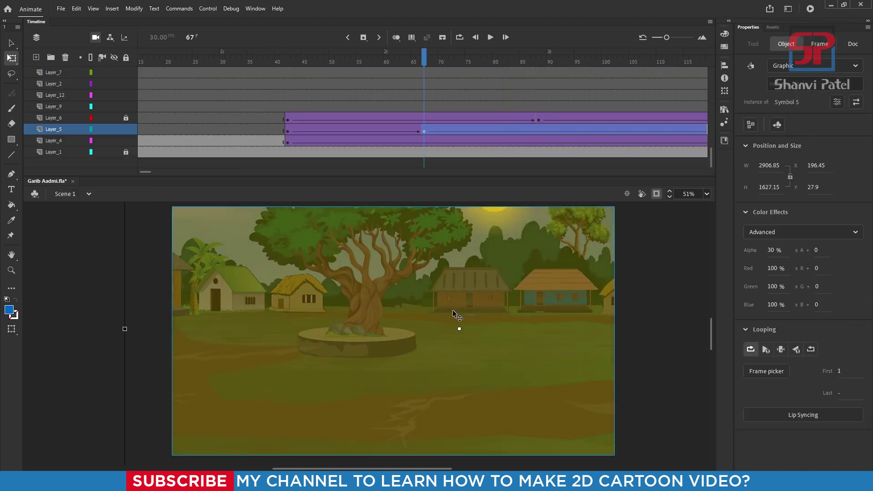
{"action": "key", "text": "ctrl+alt+1"}
{"action": "key", "text": "ctrl+alt+4"}
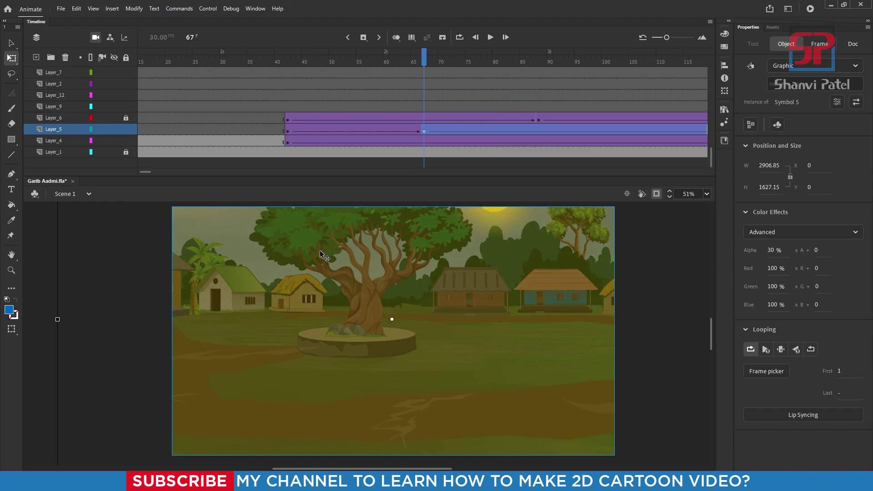
Step: Give the overlay's Advanced colour effect an alpha offset of 10 with red and green offsets at 0
{"action": "left_click", "coordinate": [800, 232]}
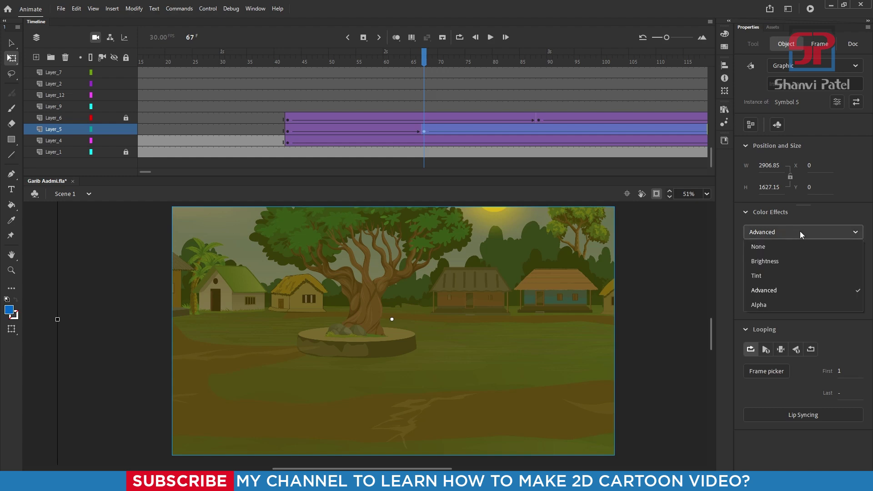
{"action": "left_click", "coordinate": [787, 291]}
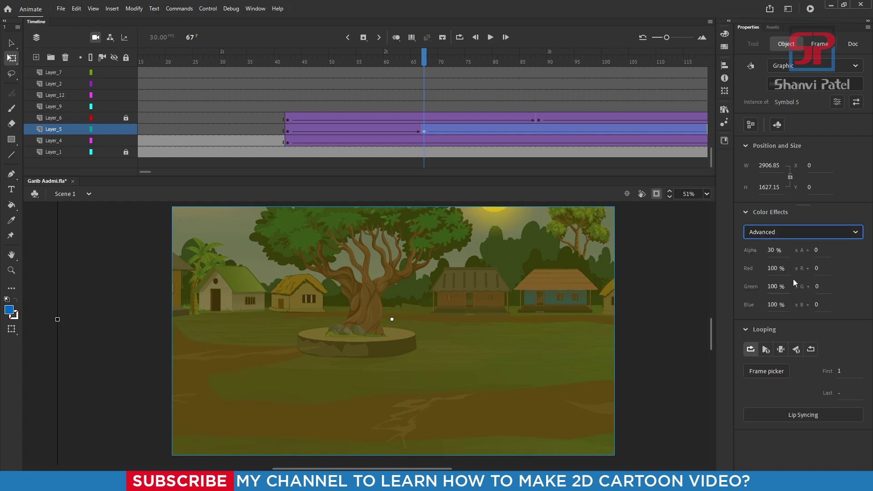
{"action": "left_click_drag", "start_coordinate": [817, 252], "coordinate": [825, 252]}
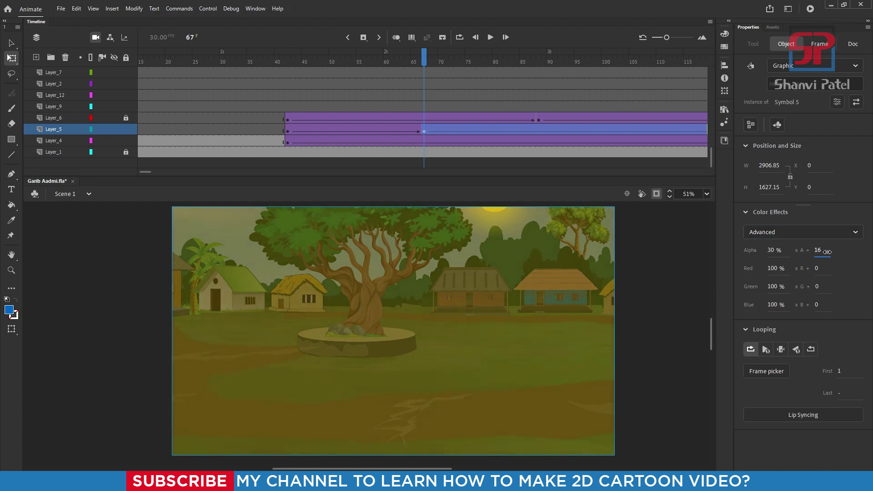
{"action": "mouse_move", "coordinate": [817, 269]}
{"action": "left_mouse_down"}
{"action": "mouse_move", "coordinate": [833, 269]}
{"action": "mouse_move", "coordinate": [728, 274]}
{"action": "mouse_move", "coordinate": [865, 268]}
{"action": "mouse_move", "coordinate": [837, 291]}
{"action": "mouse_move", "coordinate": [747, 291]}
{"action": "left_mouse_up"}
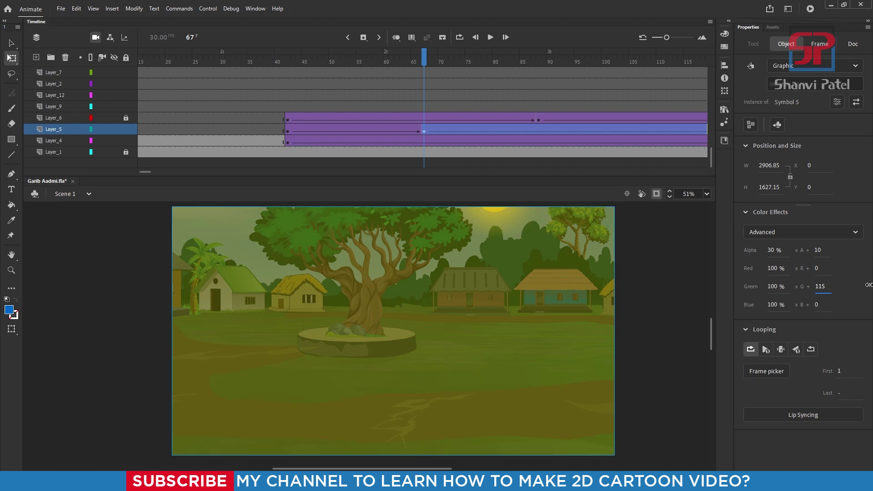
{"action": "left_click_drag", "start_coordinate": [747, 291], "coordinate": [58, 319]}
{"action": "left_click_drag", "start_coordinate": [823, 286], "coordinate": [835, 285]}
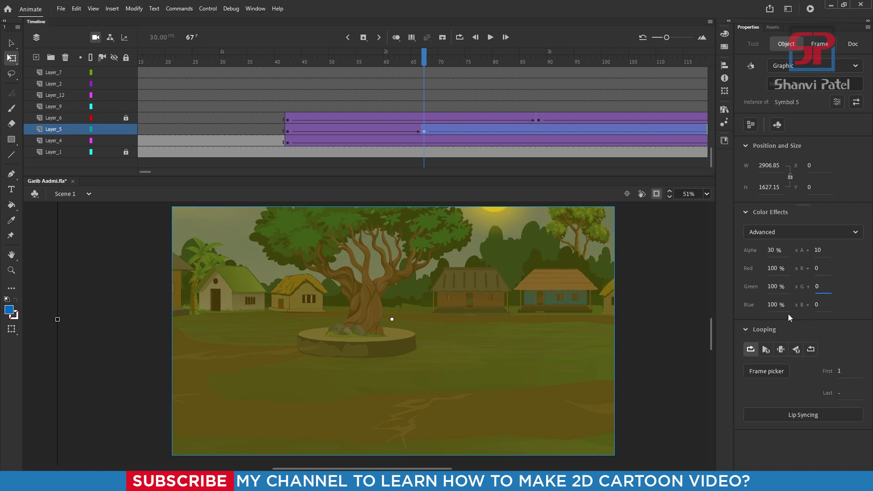
{"action": "key", "text": "Escape"}
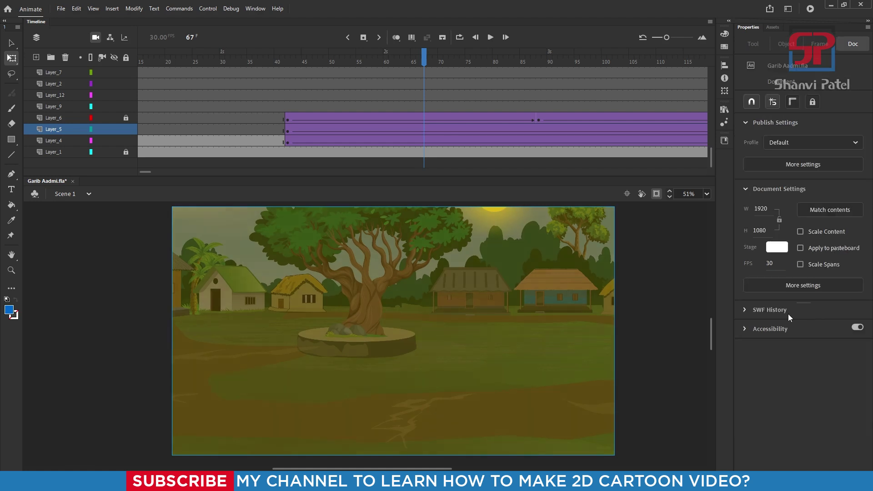
Step: Turn off clipping outside the stage and scrub frames 42–54 to review the camera pan to the sun
{"action": "scroll", "coordinate": [445, 261], "scroll_direction": "up", "scroll_amount": 2}
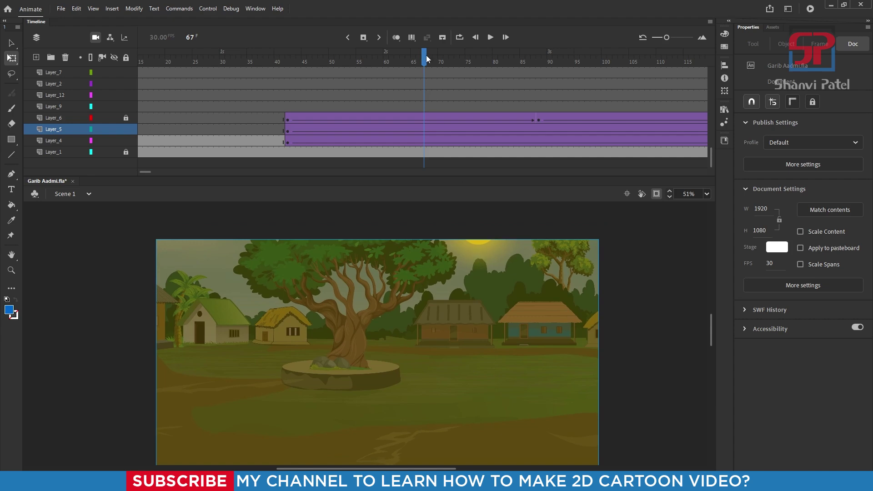
{"action": "mouse_move", "coordinate": [430, 57]}
{"action": "left_mouse_down"}
{"action": "mouse_move", "coordinate": [537, 59]}
{"action": "mouse_move", "coordinate": [314, 88]}
{"action": "mouse_move", "coordinate": [470, 100]}
{"action": "left_mouse_up"}
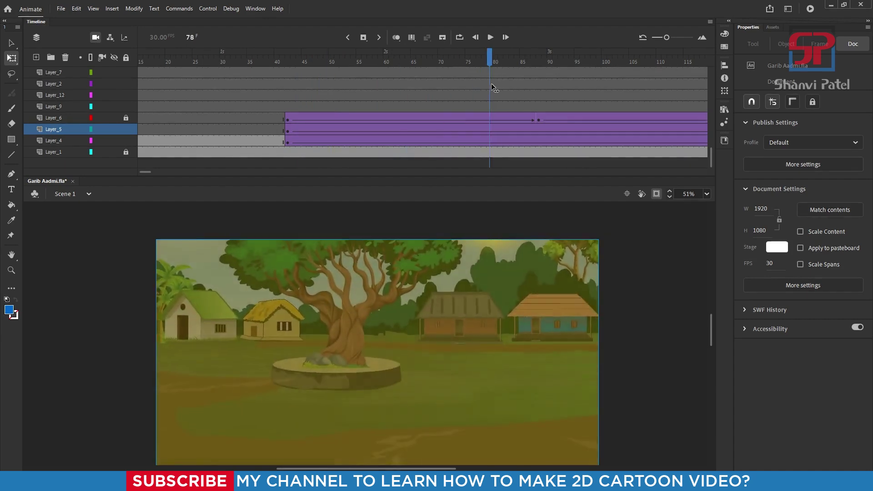
{"action": "left_click_drag", "start_coordinate": [403, 105], "coordinate": [361, 112]}
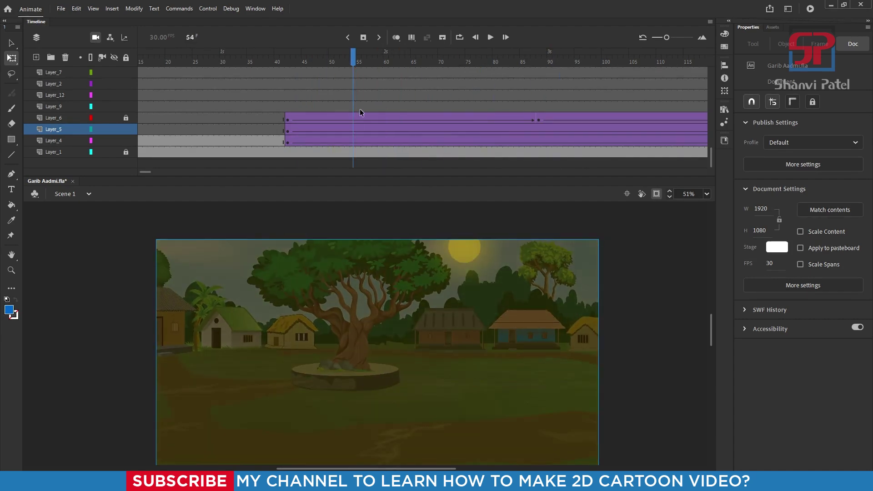
{"action": "left_click", "coordinate": [657, 194]}
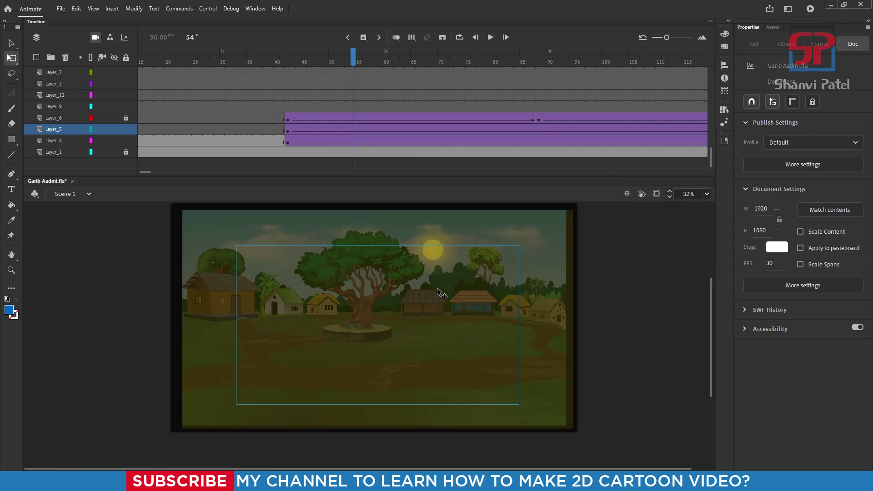
{"action": "left_click_drag", "start_coordinate": [359, 63], "coordinate": [288, 63]}
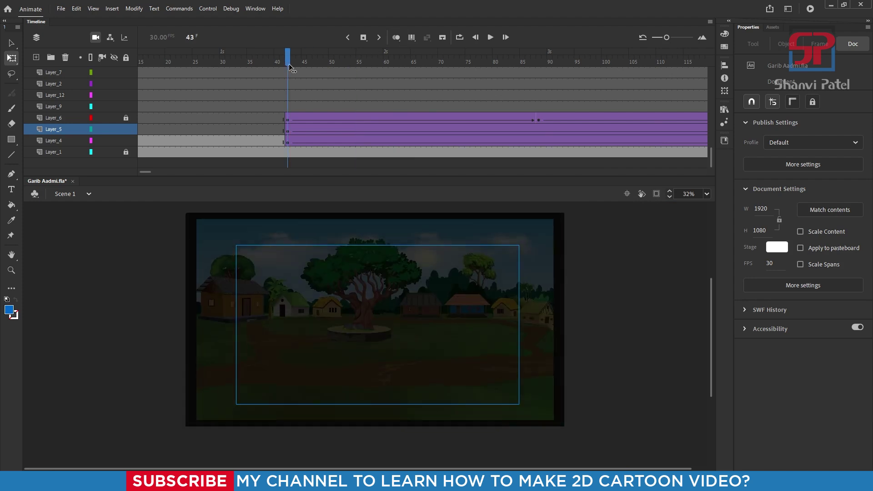
{"action": "left_click", "coordinate": [125, 127]}
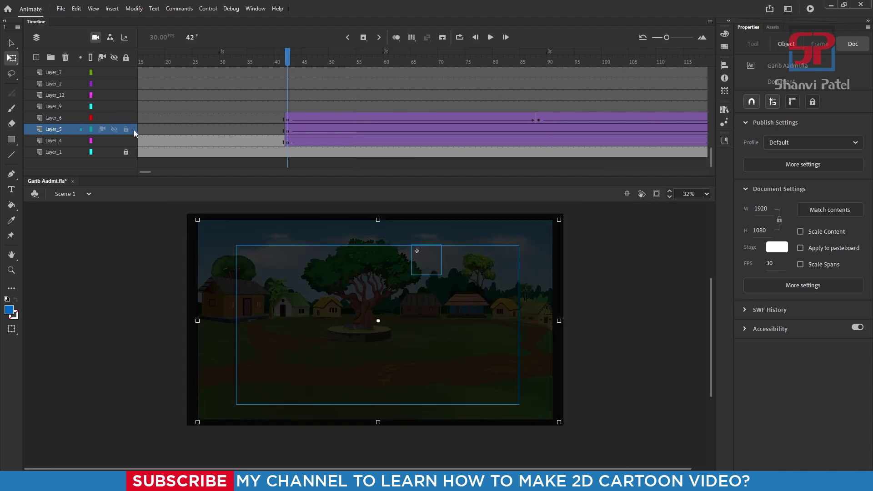
{"action": "left_click_drag", "start_coordinate": [288, 58], "coordinate": [353, 58]}
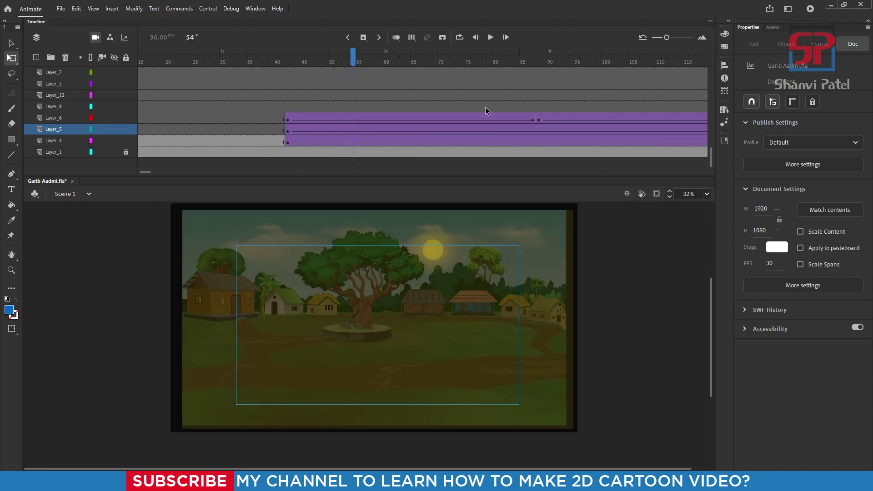
{"action": "left_click", "coordinate": [434, 256]}
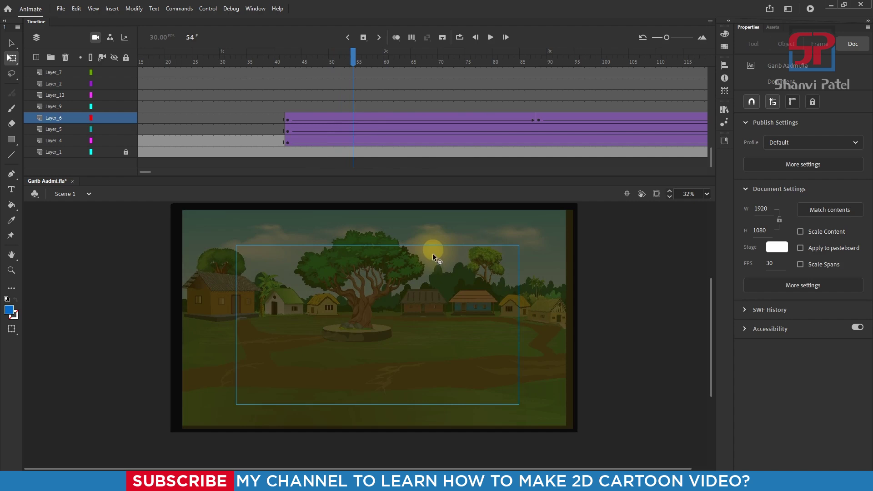
Step: Inside Symbol 6, set the small sun to X 0 and centre the Symbol 8 glow behind it
{"action": "double_click", "coordinate": [432, 253]}
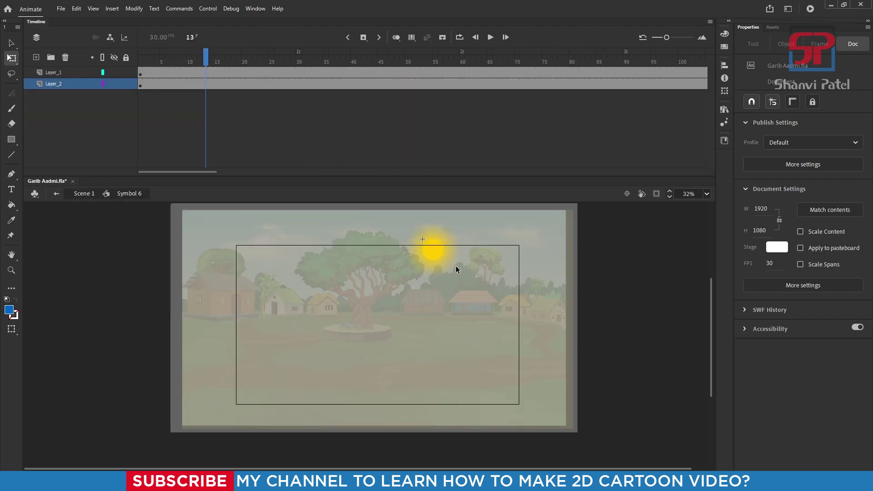
{"action": "left_click_drag", "start_coordinate": [439, 255], "coordinate": [562, 254]}
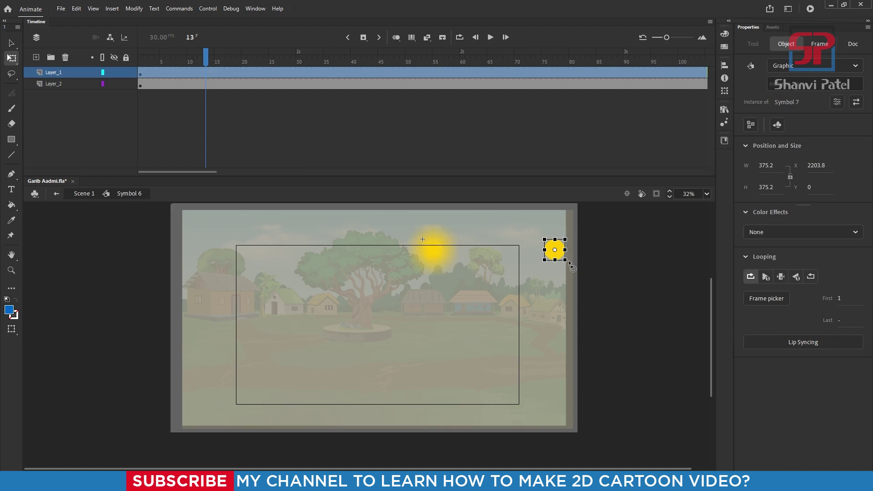
{"action": "type", "text": "0"}
{"action": "key", "text": "Return"}
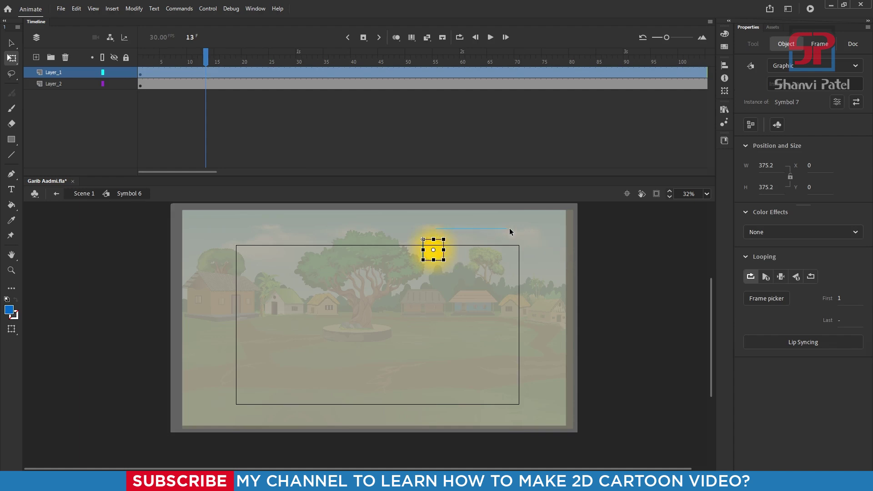
{"action": "left_click", "coordinate": [462, 230]}
{"action": "mouse_move", "coordinate": [434, 236]}
{"action": "left_mouse_down"}
{"action": "mouse_move", "coordinate": [495, 228]}
{"action": "mouse_move", "coordinate": [442, 254]}
{"action": "left_mouse_up"}
{"action": "scroll", "coordinate": [442, 255], "scroll_direction": "up", "scroll_amount": 2}
{"action": "scroll", "coordinate": [444, 258], "scroll_direction": "up", "scroll_amount": 2}
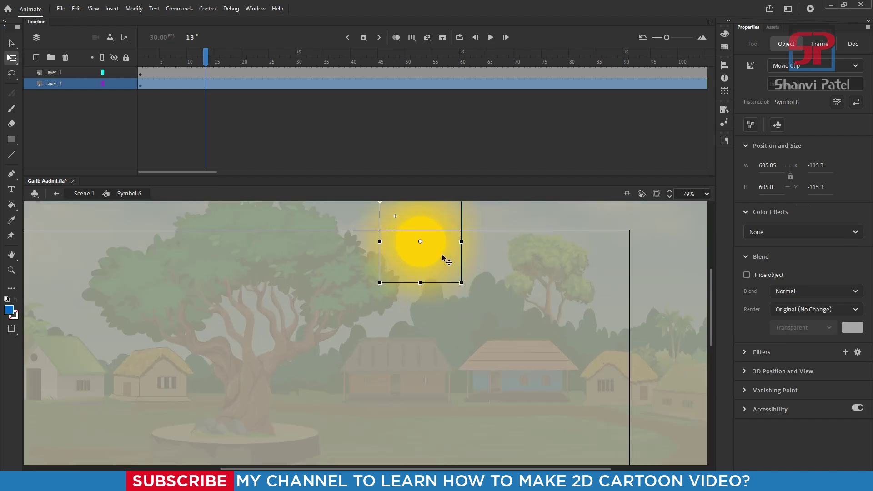
{"action": "scroll", "coordinate": [442, 257], "scroll_direction": "down", "scroll_amount": 2}
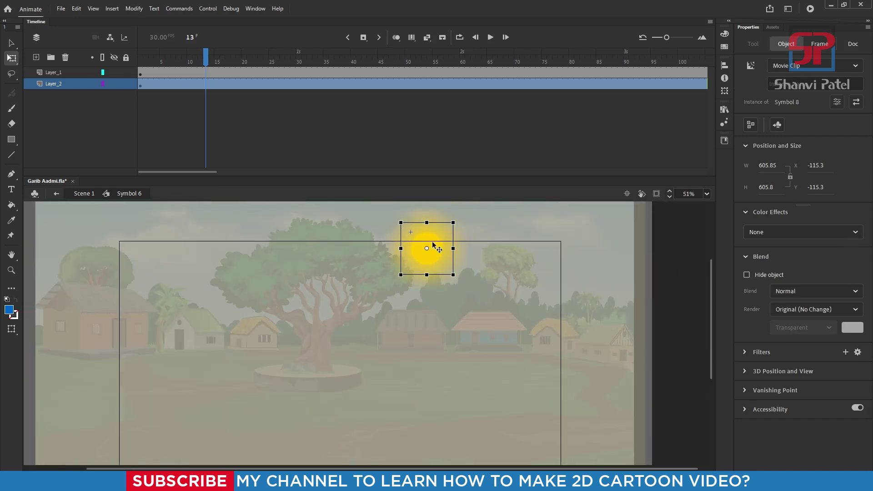
{"action": "left_click", "coordinate": [10, 140]}
Step: Draw a blue circle left of the tree and convert it to a movie clip symbol
{"action": "left_click", "coordinate": [40, 170]}
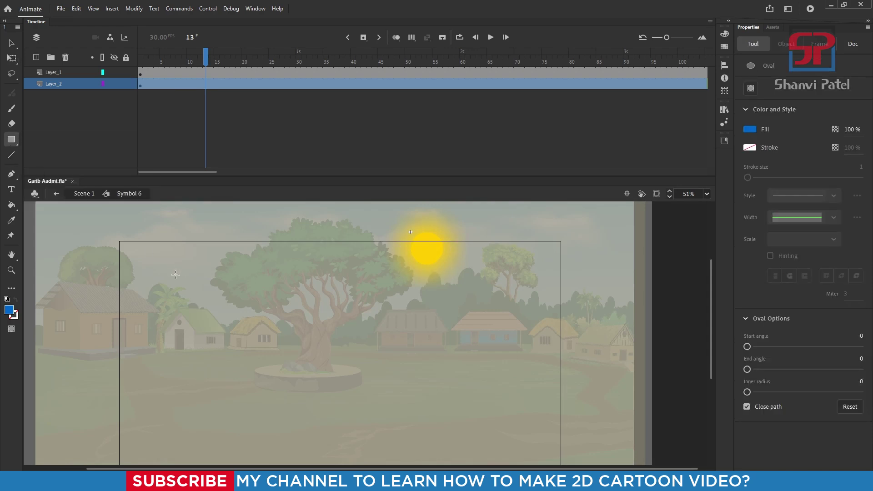
{"action": "left_click_drag", "start_coordinate": [172, 268], "coordinate": [271, 367]}
{"action": "left_click", "coordinate": [12, 43]}
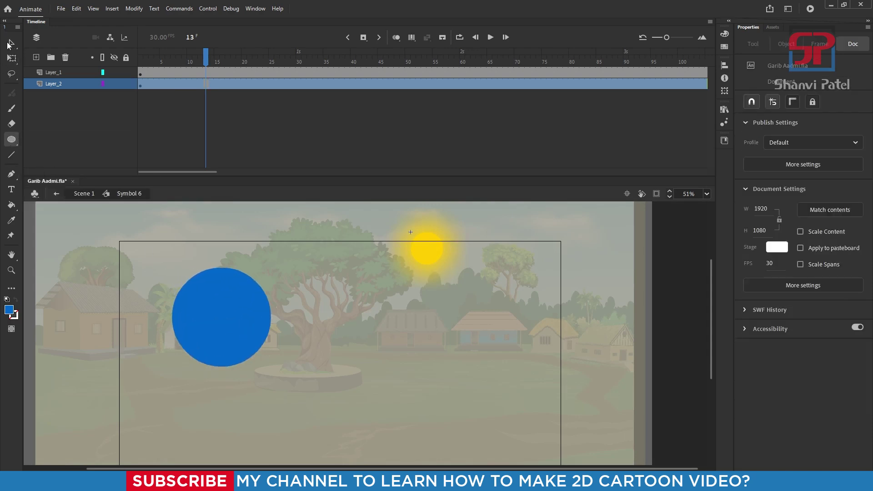
{"action": "left_click", "coordinate": [237, 306]}
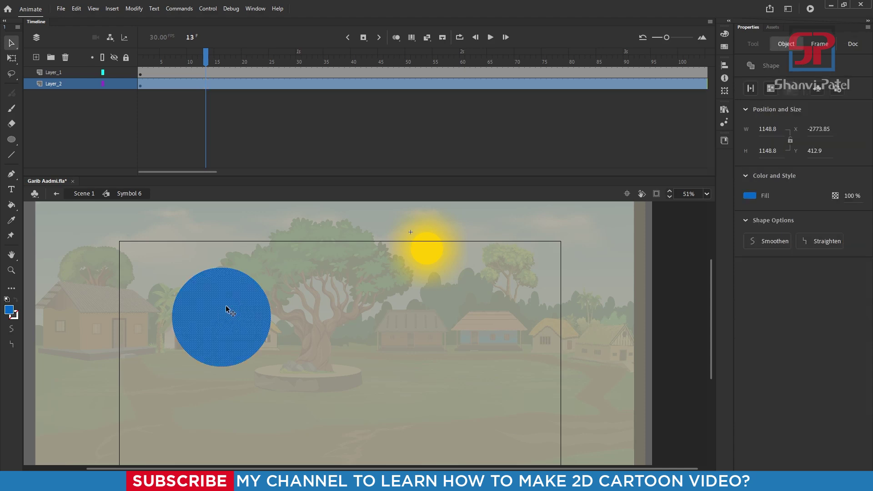
{"action": "key", "text": "F8"}
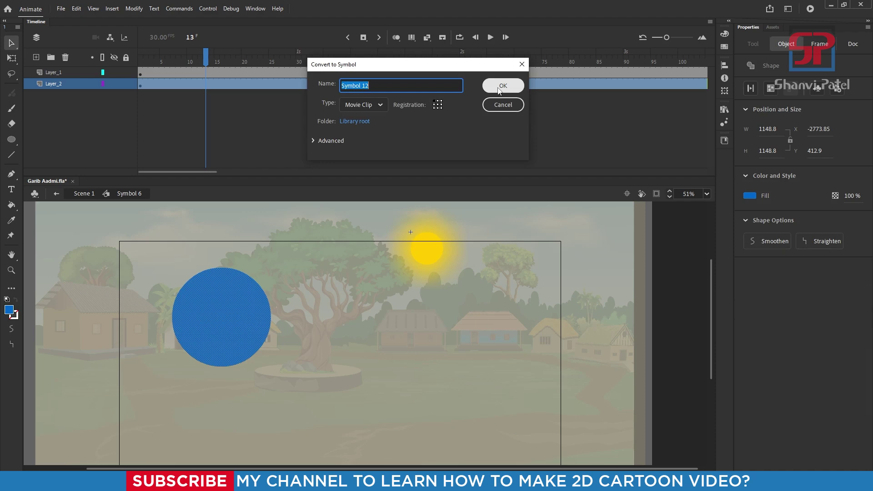
{"action": "left_click", "coordinate": [382, 105]}
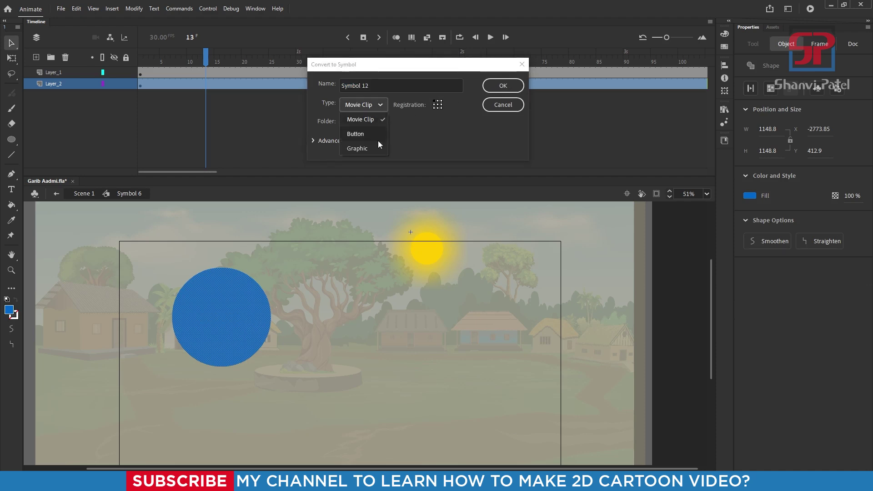
{"action": "left_click", "coordinate": [364, 120]}
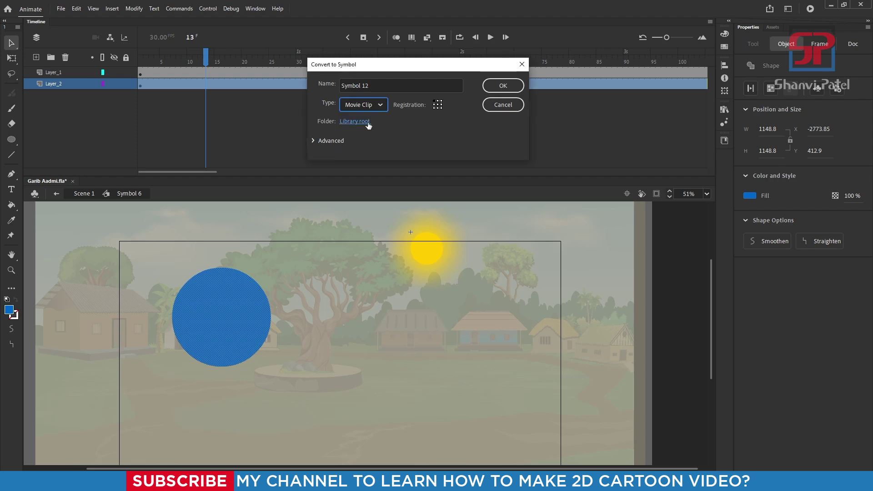
{"action": "left_click", "coordinate": [503, 86]}
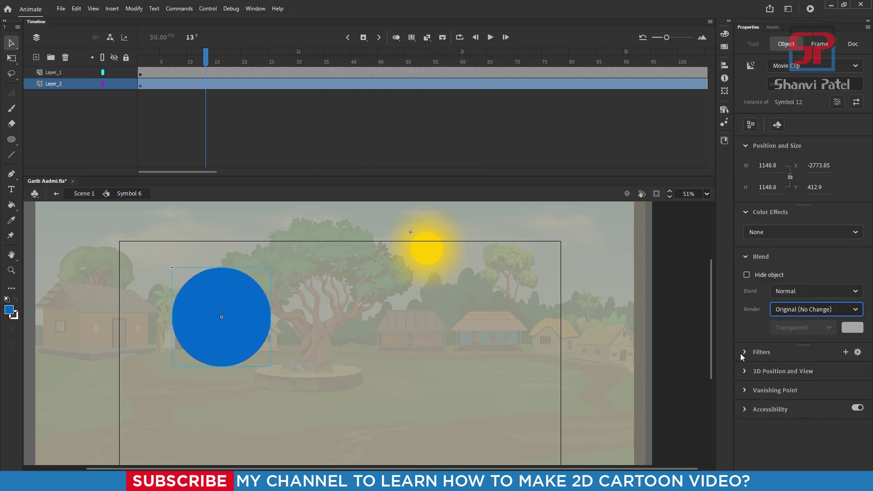
Step: Add a Blur filter of 176 to the circle, then delete it from the stage
{"action": "left_click", "coordinate": [845, 353]}
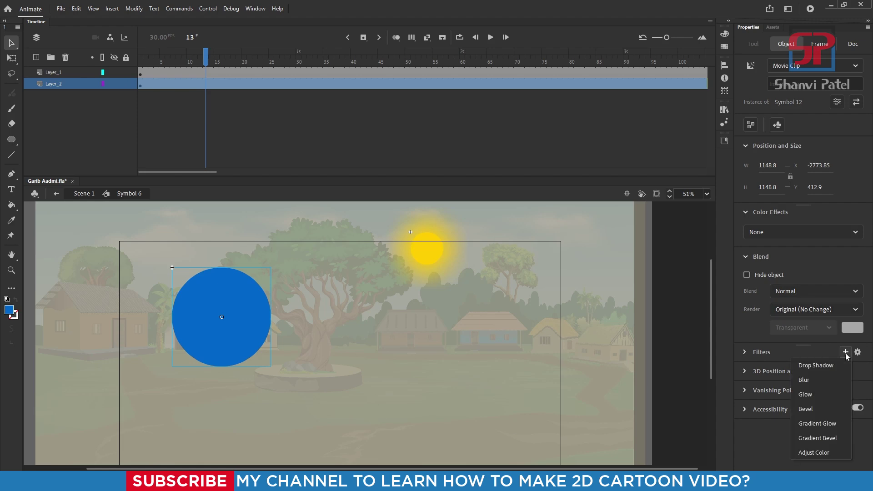
{"action": "left_click", "coordinate": [825, 381]}
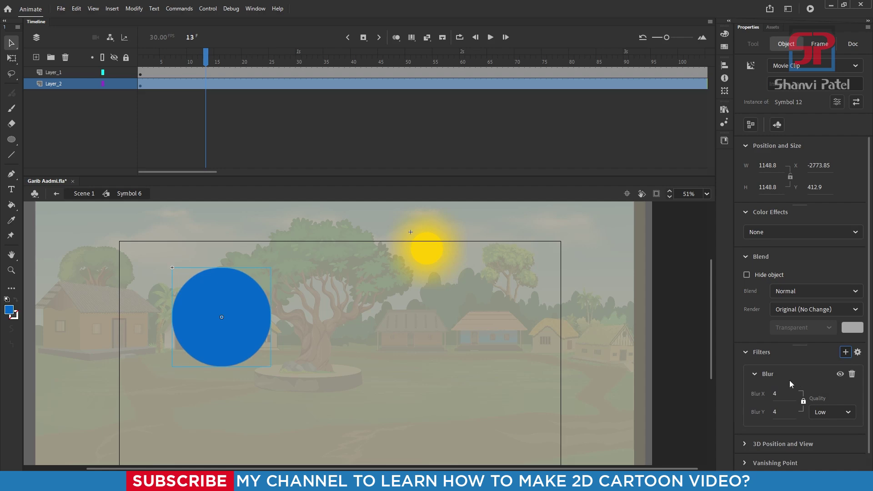
{"action": "left_click", "coordinate": [775, 394]}
{"action": "left_click_drag", "start_coordinate": [840, 394], "coordinate": [841, 399]}
{"action": "left_click_drag", "start_coordinate": [785, 397], "coordinate": [789, 396]}
{"action": "type", "text": "176"}
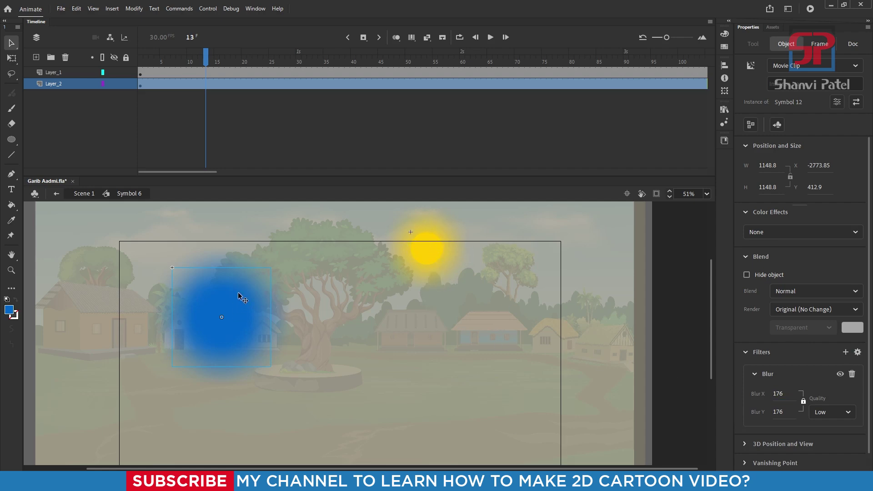
{"action": "key", "text": "Delete"}
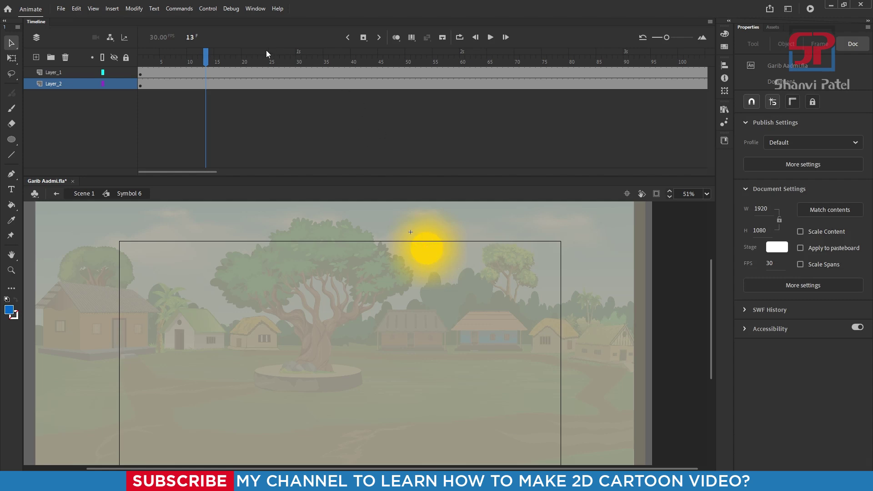
Step: Back in Scene 1, fit the stage in the window and scrub the camera tween back to frame 31
{"action": "left_click", "coordinate": [346, 52]}
{"action": "double_click", "coordinate": [304, 269]}
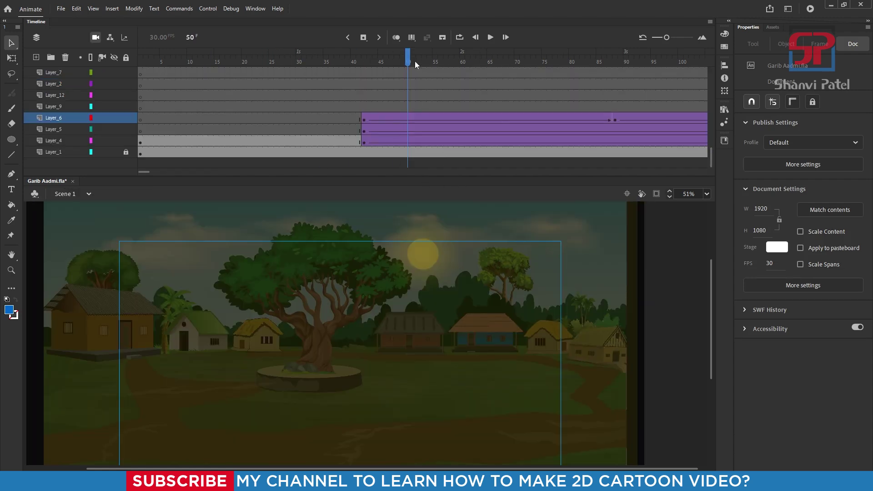
{"action": "left_click_drag", "start_coordinate": [408, 57], "coordinate": [560, 61]}
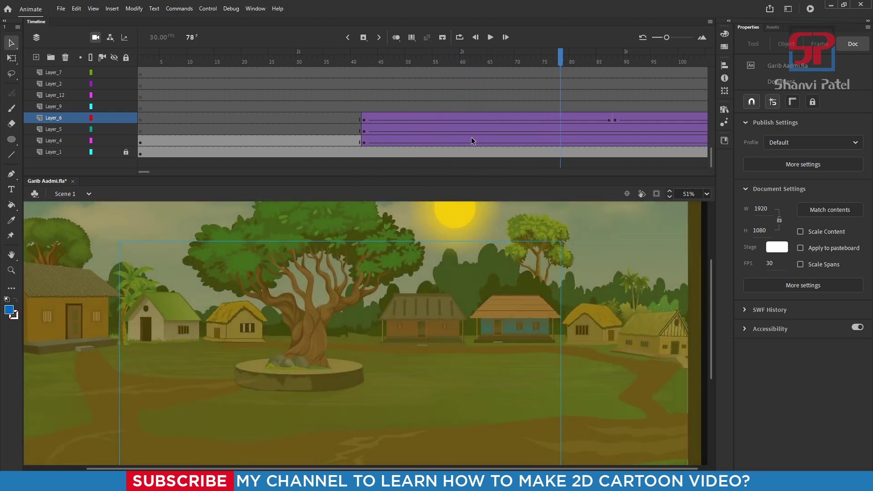
{"action": "left_click", "coordinate": [656, 194]}
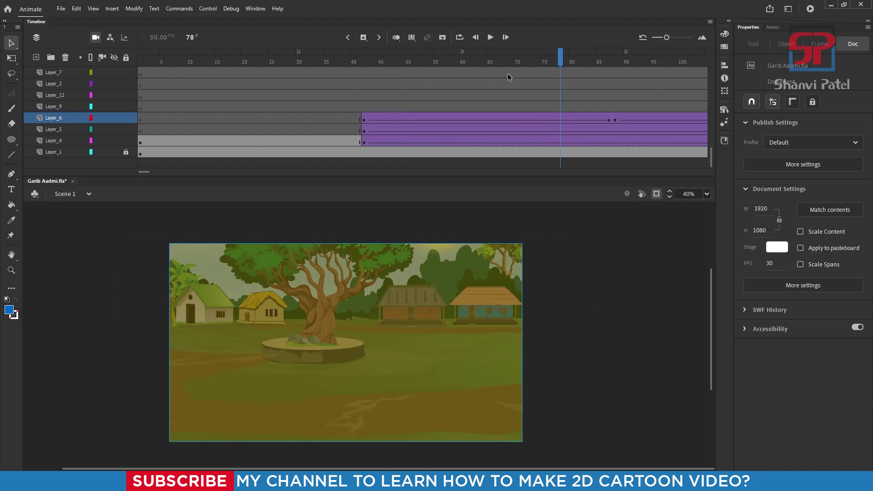
{"action": "left_click_drag", "start_coordinate": [560, 58], "coordinate": [304, 63]}
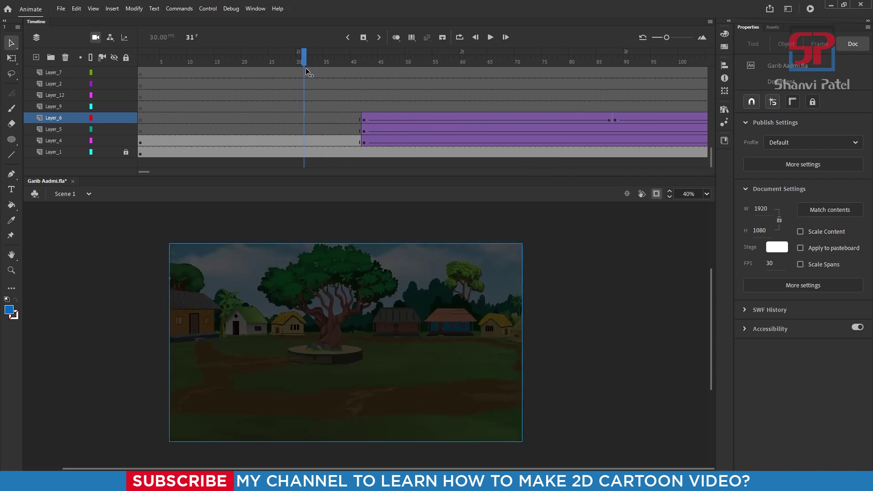
{"action": "scroll", "coordinate": [263, 119], "scroll_direction": "up", "scroll_amount": 2}
{"action": "scroll", "coordinate": [263, 119], "scroll_direction": "up", "scroll_amount": 3}
{"action": "scroll", "coordinate": [258, 115], "scroll_direction": "up", "scroll_amount": 3}
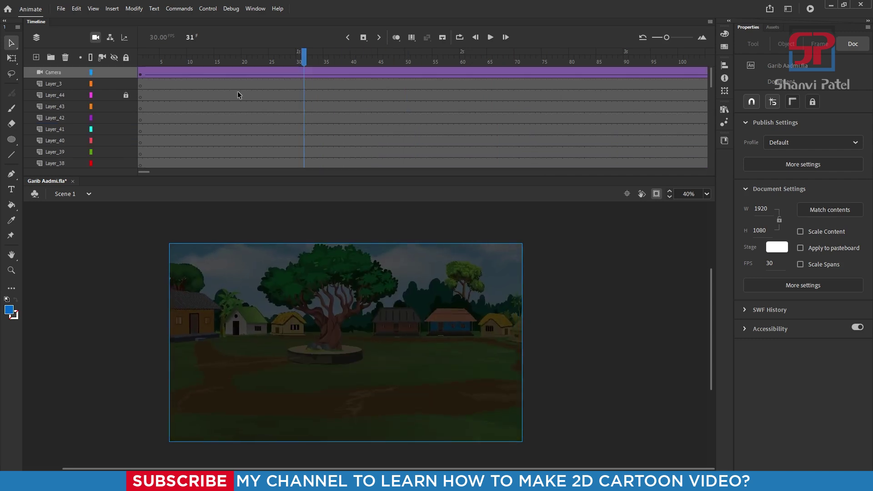
Step: Scrub the timeline forward to around frame 160, where the old man appears
{"action": "left_click_drag", "start_coordinate": [305, 59], "coordinate": [699, 84]}
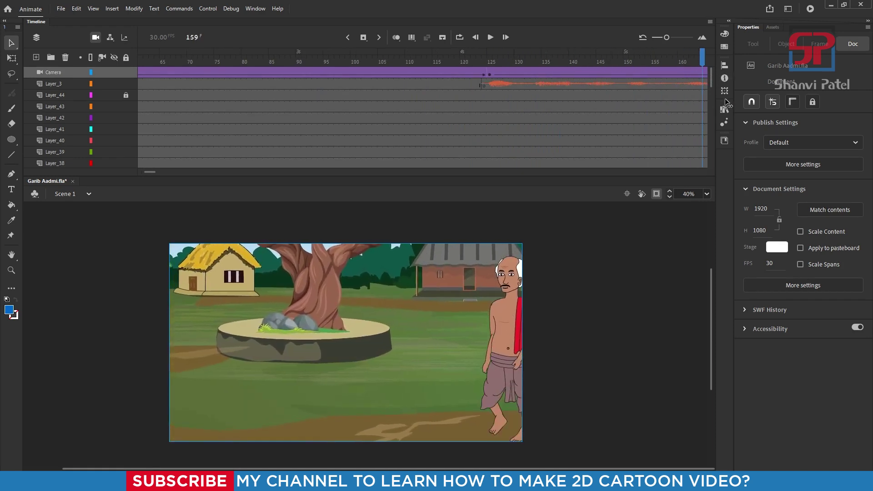
{"action": "mouse_move", "coordinate": [699, 84]}
{"action": "left_mouse_down"}
{"action": "mouse_move", "coordinate": [580, 104]}
{"action": "mouse_move", "coordinate": [435, 95]}
{"action": "left_mouse_up"}
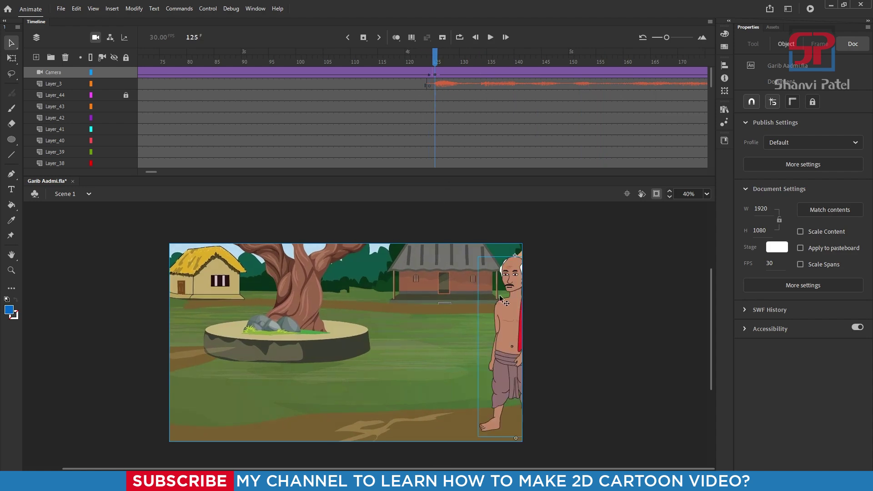
{"action": "scroll", "coordinate": [339, 136], "scroll_direction": "down", "scroll_amount": 3}
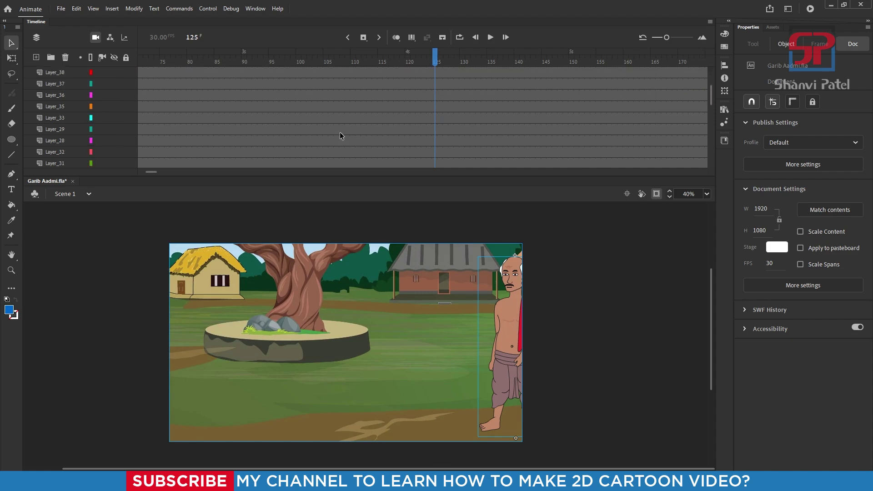
{"action": "scroll", "coordinate": [339, 136], "scroll_direction": "down", "scroll_amount": 3}
{"action": "scroll", "coordinate": [340, 136], "scroll_direction": "down", "scroll_amount": 3}
{"action": "scroll", "coordinate": [339, 136], "scroll_direction": "down", "scroll_amount": 3}
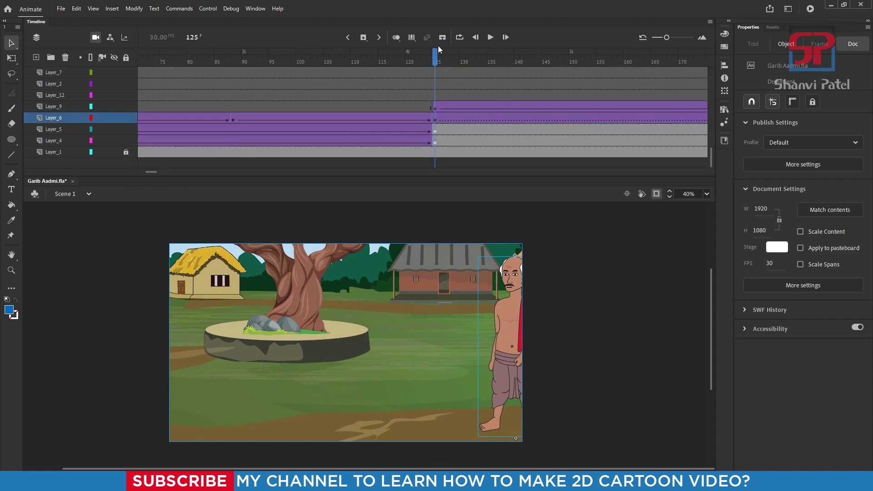
Step: Play from frame 125 and scrub ahead through frames 197–454 toward frame 821
{"action": "key", "text": "Return"}
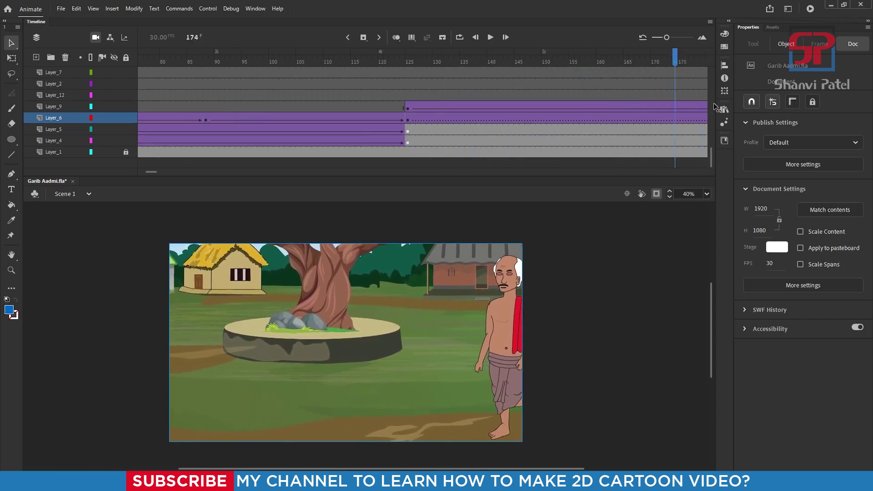
{"action": "left_click_drag", "start_coordinate": [332, 109], "coordinate": [726, 108]}
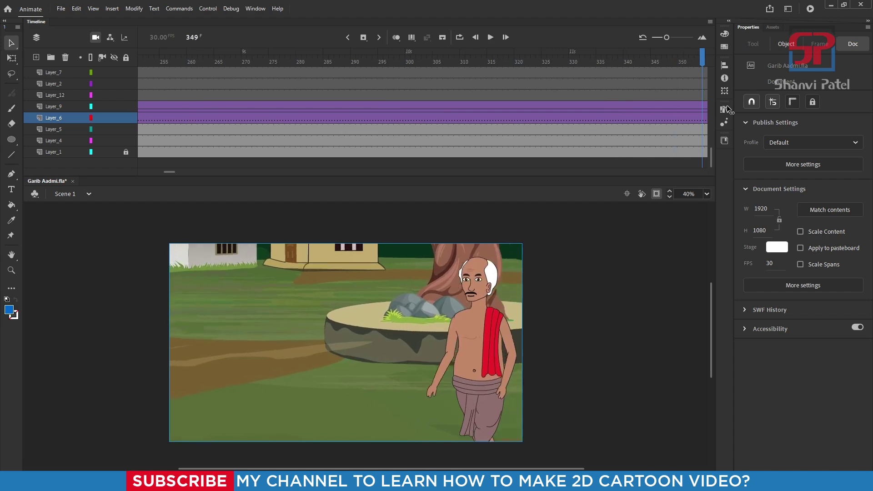
{"action": "mouse_move", "coordinate": [727, 109]}
{"action": "left_mouse_down"}
{"action": "mouse_move", "coordinate": [643, 105]}
{"action": "mouse_move", "coordinate": [675, 100]}
{"action": "left_mouse_up"}
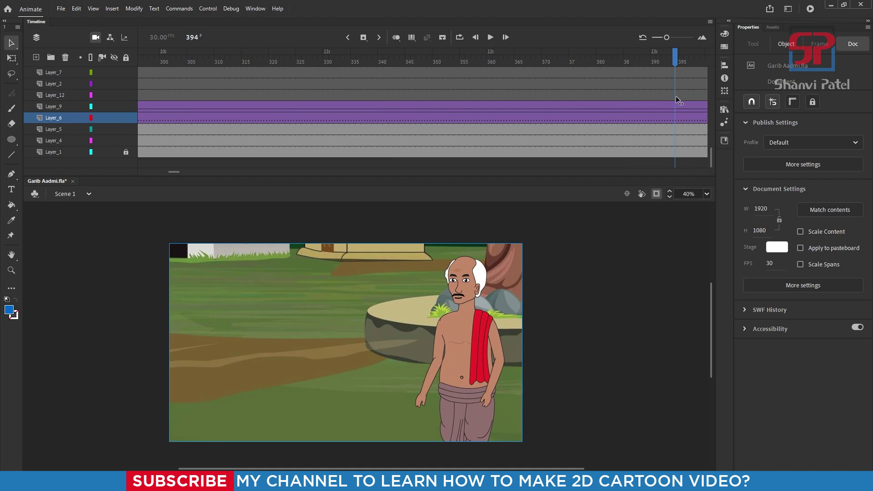
{"action": "mouse_move", "coordinate": [676, 100]}
{"action": "left_mouse_down"}
{"action": "mouse_move", "coordinate": [729, 102]}
{"action": "mouse_move", "coordinate": [572, 129]}
{"action": "mouse_move", "coordinate": [442, 121]}
{"action": "mouse_move", "coordinate": [749, 111]}
{"action": "mouse_move", "coordinate": [472, 110]}
{"action": "mouse_move", "coordinate": [493, 109]}
{"action": "left_mouse_up"}
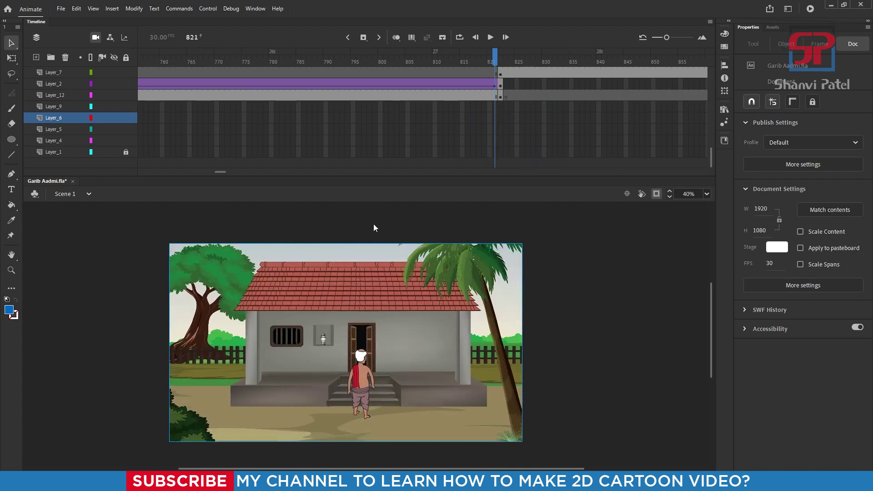
Step: Zoom in on the stage and step to frame 822, where the bedroom interior begins
{"action": "scroll", "coordinate": [368, 408], "scroll_direction": "up", "scroll_amount": 2}
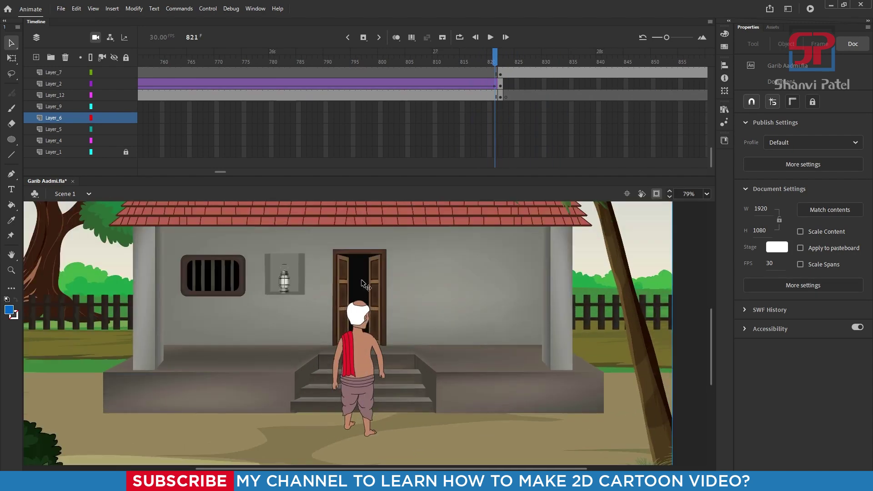
{"action": "scroll", "coordinate": [355, 273], "scroll_direction": "up", "scroll_amount": 5}
{"action": "scroll", "coordinate": [398, 279], "scroll_direction": "down", "scroll_amount": 5}
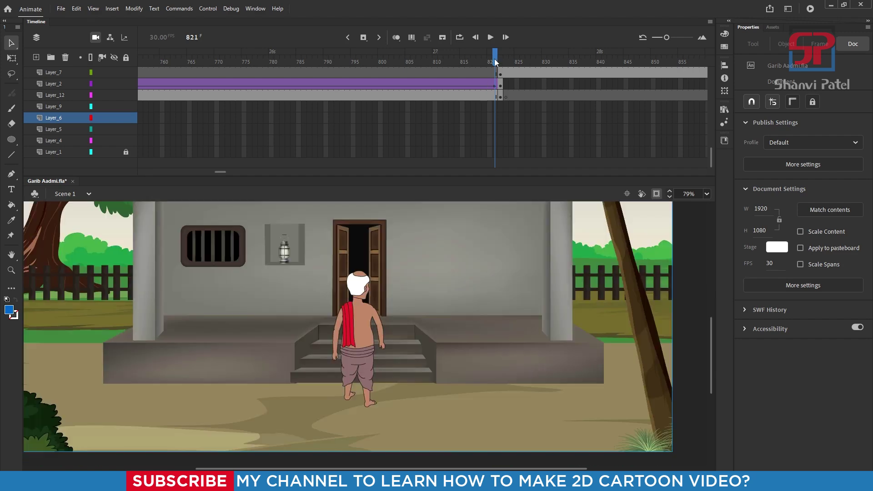
{"action": "left_click_drag", "start_coordinate": [496, 61], "coordinate": [500, 61]}
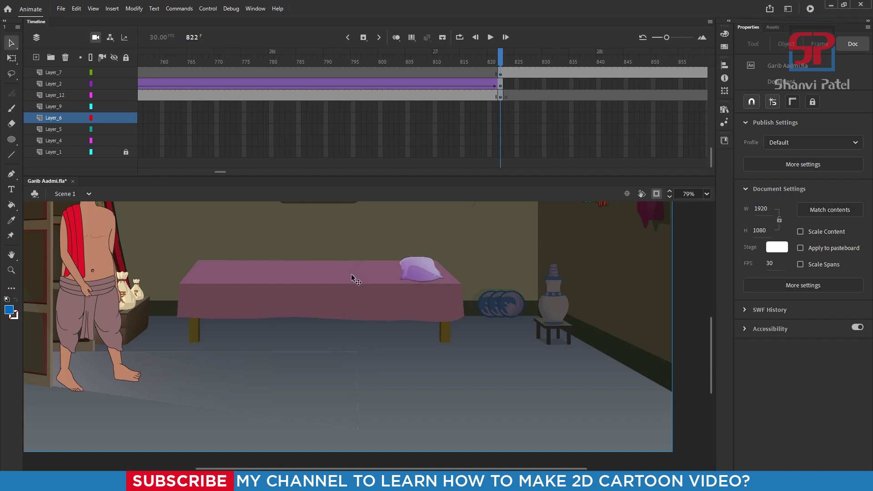
Step: Zoom out to 51% and scrub past the post-cut frames and money-bag close-up to about frame 903
{"action": "scroll", "coordinate": [351, 273], "scroll_direction": "down", "scroll_amount": 2}
{"action": "scroll", "coordinate": [266, 284], "scroll_direction": "up", "scroll_amount": 2}
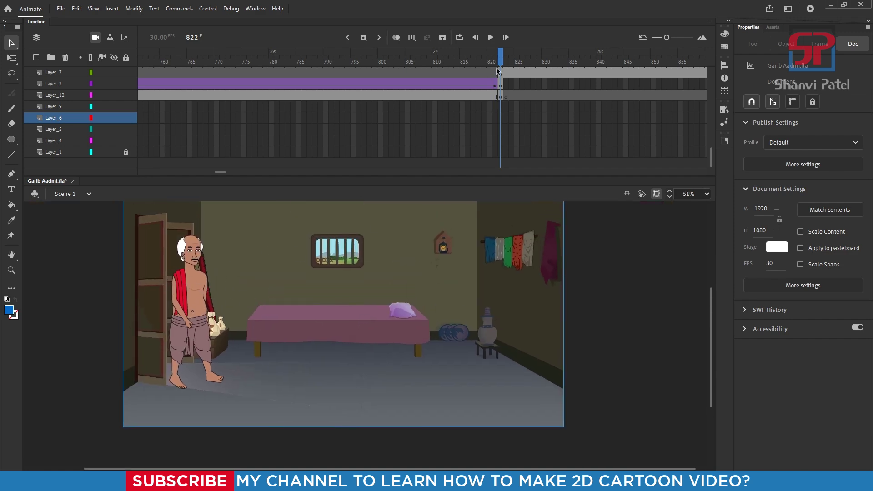
{"action": "left_click_drag", "start_coordinate": [498, 62], "coordinate": [523, 60]}
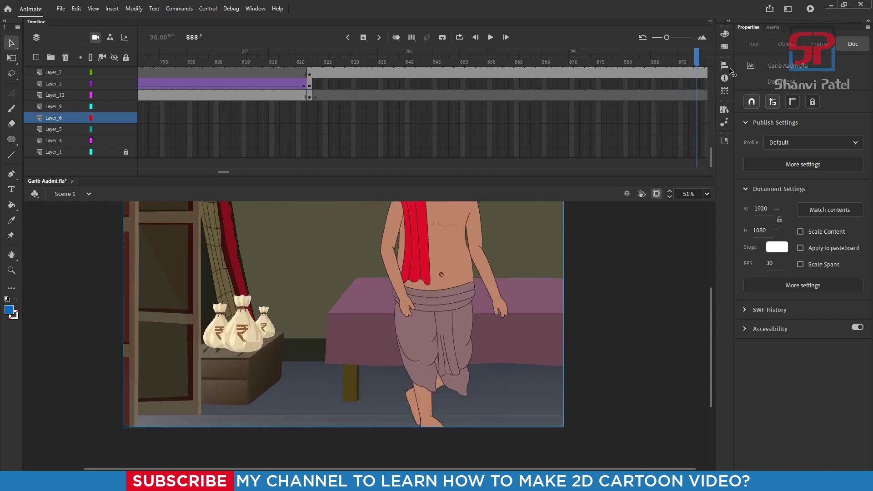
{"action": "left_click_drag", "start_coordinate": [526, 62], "coordinate": [729, 67]}
{"action": "mouse_move", "coordinate": [612, 69]}
{"action": "left_mouse_down"}
{"action": "mouse_move", "coordinate": [590, 82]}
{"action": "mouse_move", "coordinate": [685, 100]}
{"action": "mouse_move", "coordinate": [591, 100]}
{"action": "mouse_move", "coordinate": [667, 97]}
{"action": "left_mouse_up"}
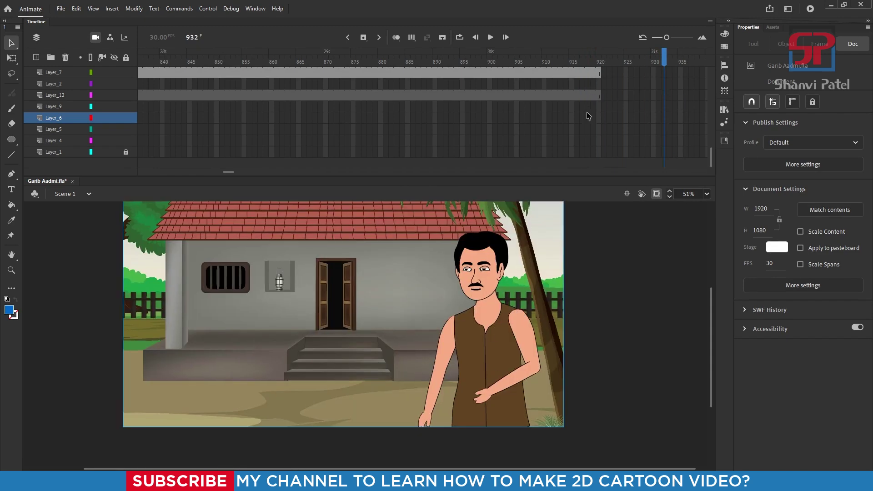
Step: Check the cut between frames 919 and 921, then scrub ahead to frame 1263
{"action": "scroll", "coordinate": [650, 118], "scroll_direction": "up", "scroll_amount": 2}
{"action": "left_click_drag", "start_coordinate": [611, 53], "coordinate": [594, 53]}
{"action": "scroll", "coordinate": [612, 106], "scroll_direction": "up", "scroll_amount": 2}
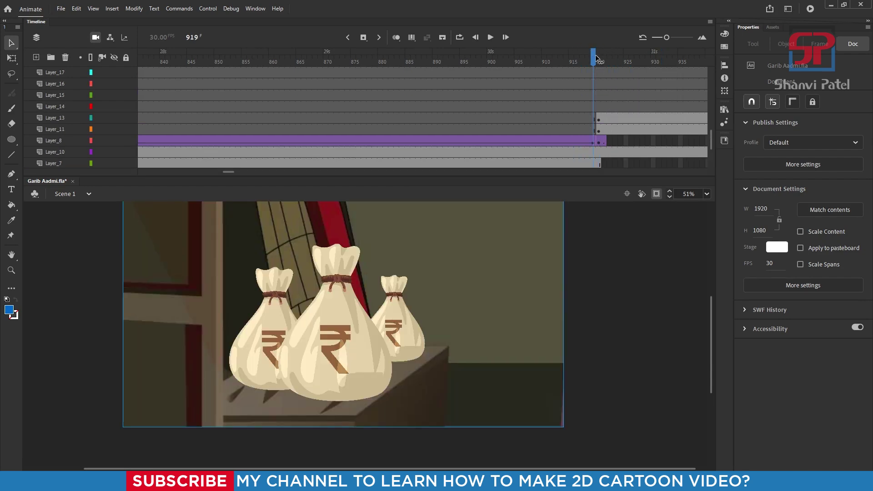
{"action": "left_click_drag", "start_coordinate": [596, 58], "coordinate": [603, 59]}
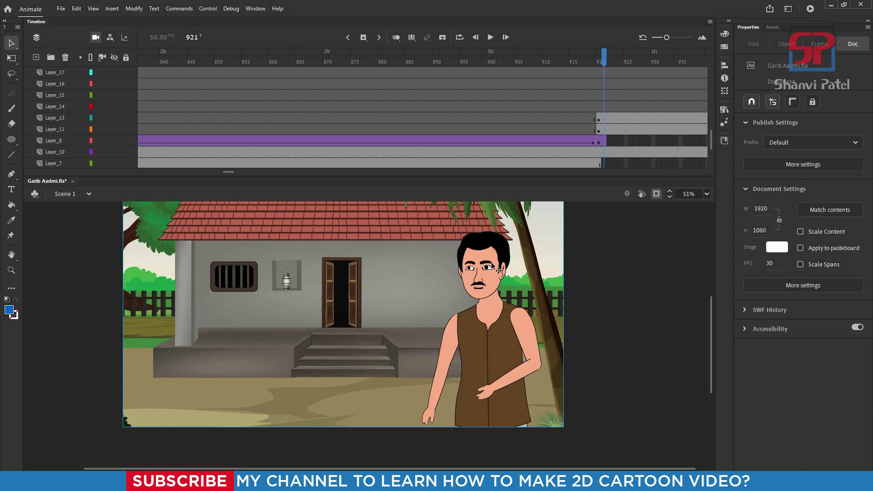
{"action": "mouse_move", "coordinate": [595, 56]}
{"action": "left_mouse_down"}
{"action": "mouse_move", "coordinate": [774, 73]}
{"action": "mouse_move", "coordinate": [648, 72]}
{"action": "mouse_move", "coordinate": [656, 70]}
{"action": "mouse_move", "coordinate": [725, 78]}
{"action": "mouse_move", "coordinate": [479, 88]}
{"action": "mouse_move", "coordinate": [517, 85]}
{"action": "left_mouse_up"}
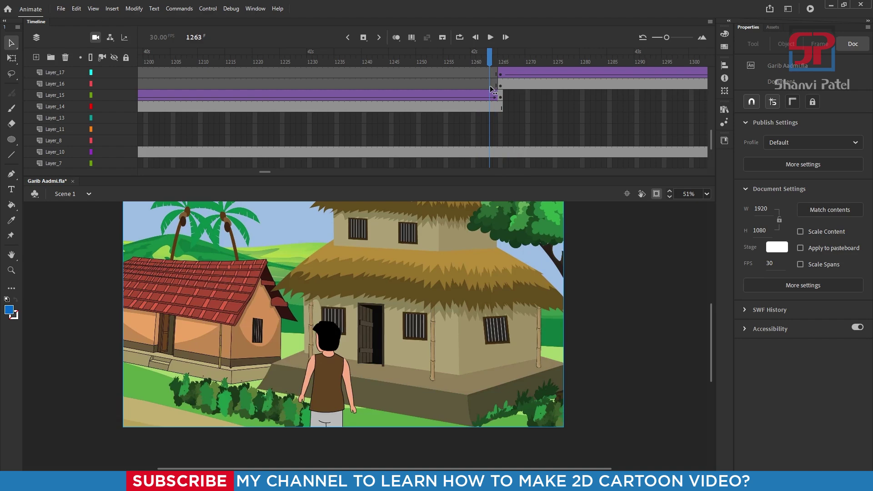
Step: Step through frames 1263–1265 at the shot change, then scrub to frame 1638
{"action": "left_click", "coordinate": [500, 91]}
{"action": "left_click", "coordinate": [489, 91]}
{"action": "left_click_drag", "start_coordinate": [491, 90], "coordinate": [495, 90]}
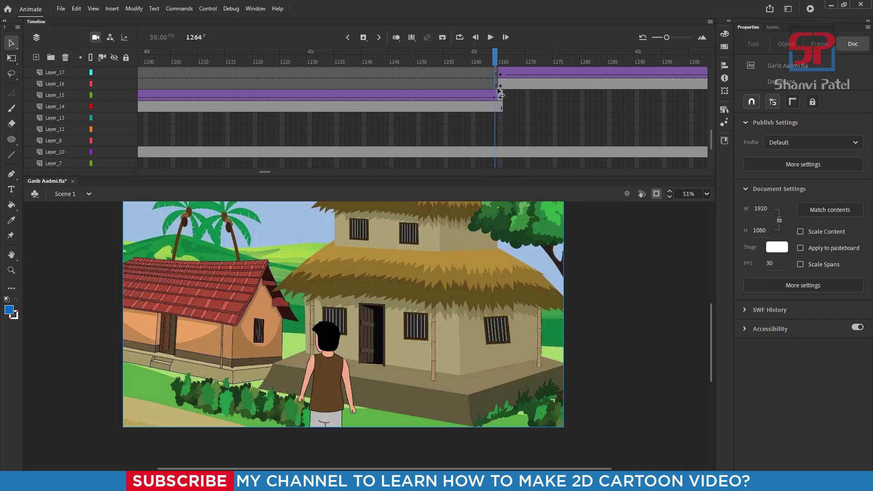
{"action": "left_click", "coordinate": [499, 91]}
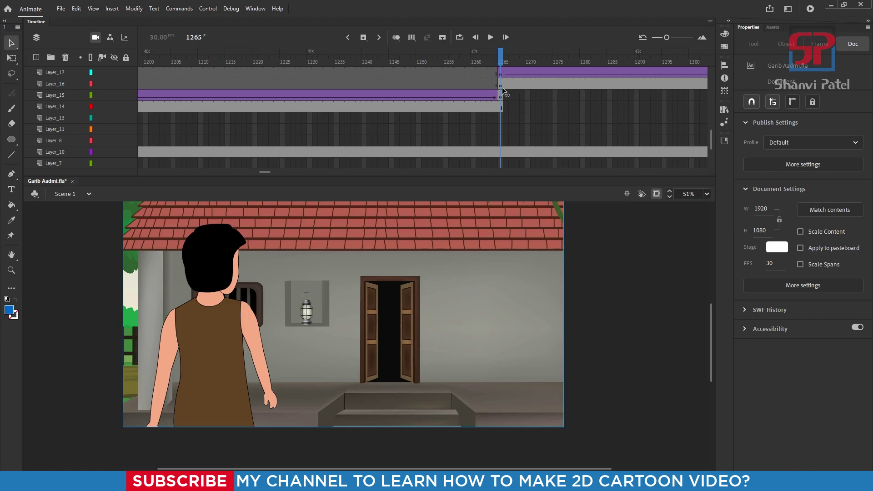
{"action": "mouse_move", "coordinate": [504, 91]}
{"action": "left_mouse_down"}
{"action": "mouse_move", "coordinate": [725, 107]}
{"action": "mouse_move", "coordinate": [464, 101]}
{"action": "mouse_move", "coordinate": [680, 100]}
{"action": "left_mouse_up"}
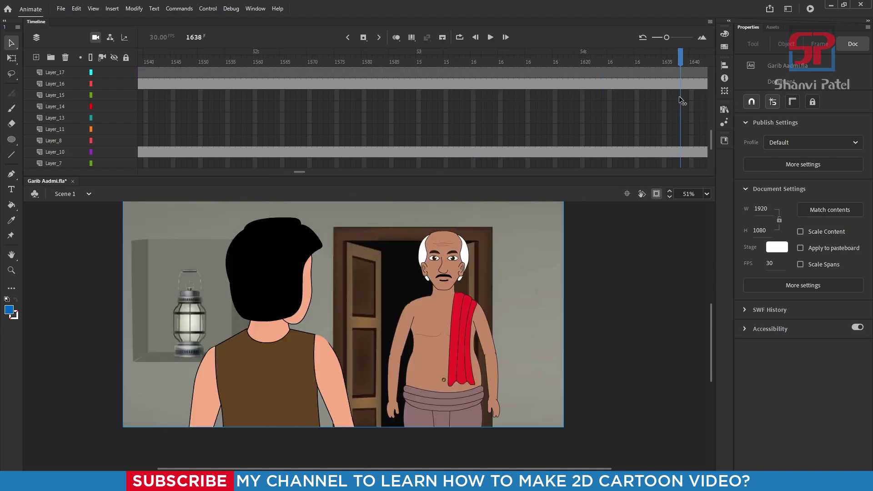
Step: Turn off Clip content outside the stage and zoom out to 8% to show the whole house
{"action": "left_click", "coordinate": [657, 195]}
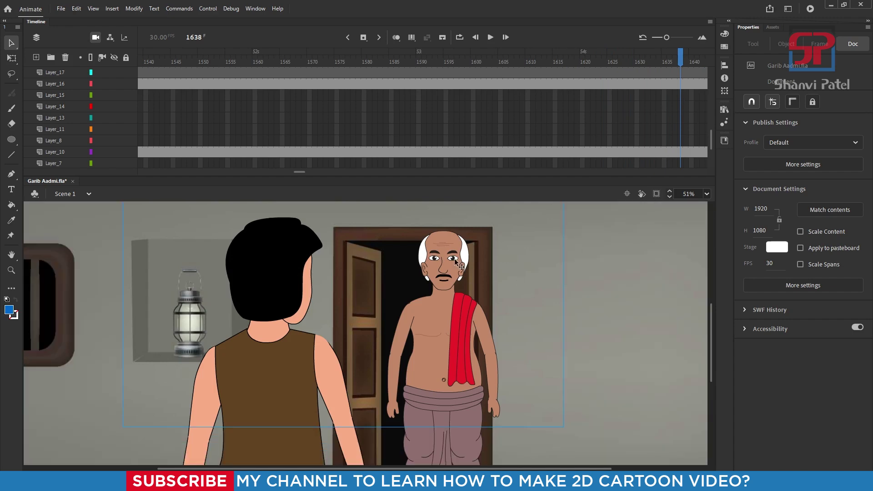
{"action": "scroll", "coordinate": [457, 263], "scroll_direction": "down", "scroll_amount": 3}
{"action": "scroll", "coordinate": [455, 262], "scroll_direction": "down", "scroll_amount": 3}
{"action": "scroll", "coordinate": [457, 263], "scroll_direction": "down", "scroll_amount": 1}
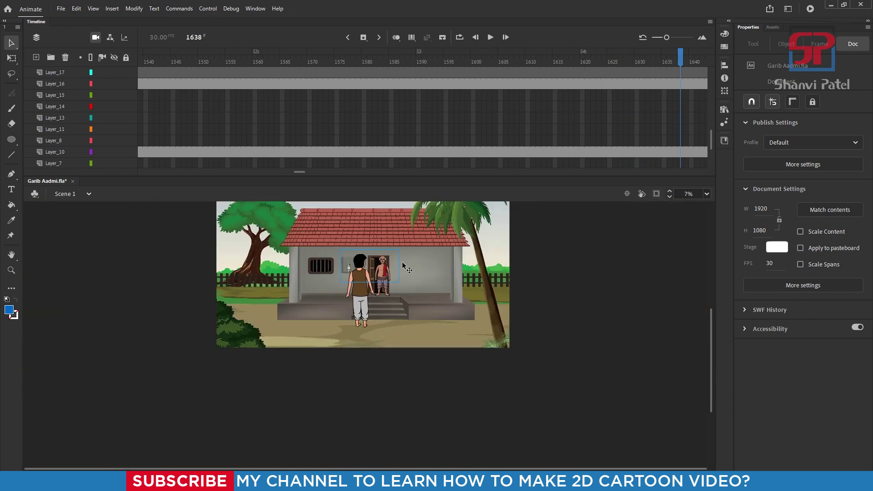
{"action": "scroll", "coordinate": [385, 273], "scroll_direction": "up", "scroll_amount": 1}
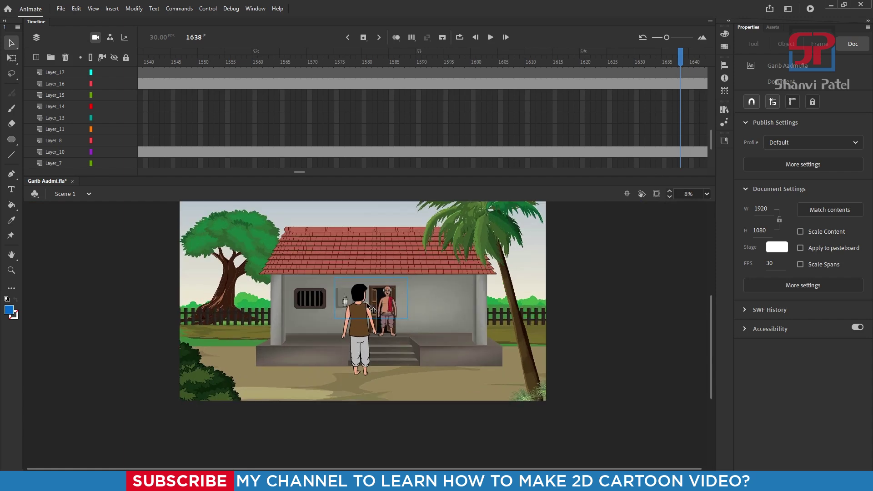
Step: Toggle clipping, zoom to 13%, and follow the boy climbing the steps through frame 2964 to 3172
{"action": "left_click", "coordinate": [657, 195]}
{"action": "left_click", "coordinate": [656, 194]}
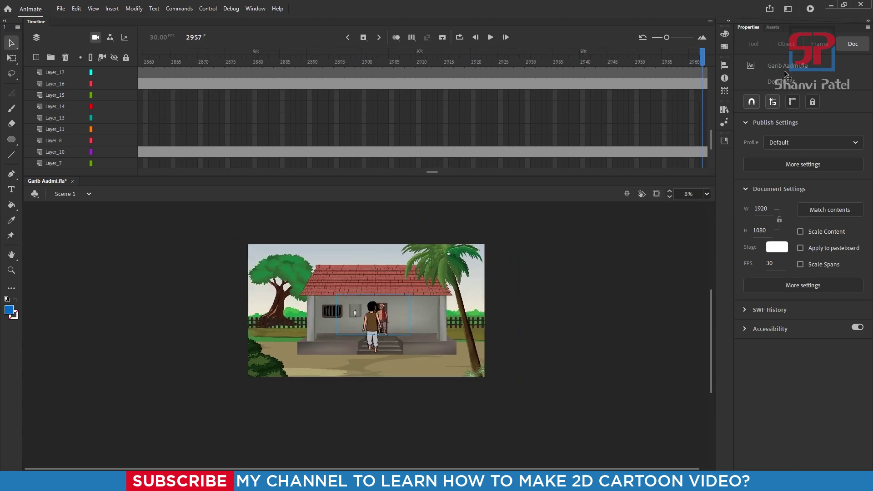
{"action": "mouse_move", "coordinate": [575, 62]}
{"action": "left_mouse_down"}
{"action": "mouse_move", "coordinate": [662, 85]}
{"action": "mouse_move", "coordinate": [511, 86]}
{"action": "mouse_move", "coordinate": [643, 86]}
{"action": "mouse_move", "coordinate": [567, 86]}
{"action": "left_mouse_up"}
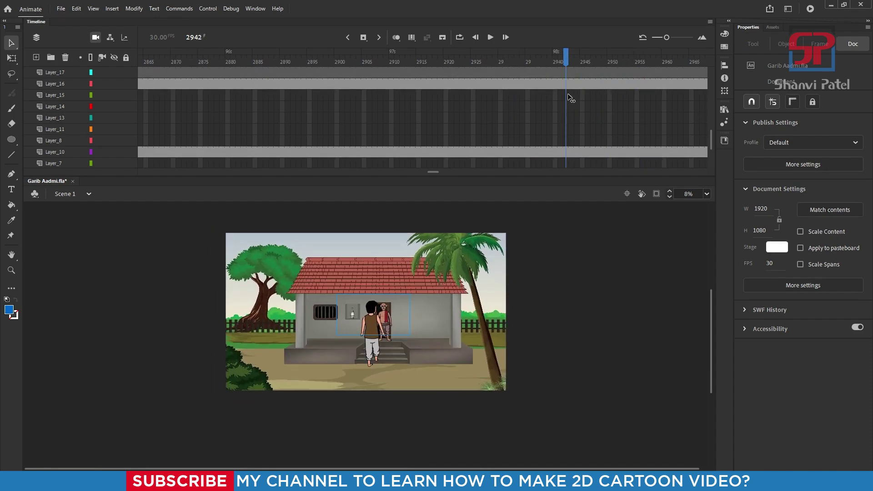
{"action": "scroll", "coordinate": [400, 323], "scroll_direction": "up", "scroll_amount": 1, "text": "ctrl"}
{"action": "scroll", "coordinate": [400, 323], "scroll_direction": "up", "scroll_amount": 1, "text": "ctrl"}
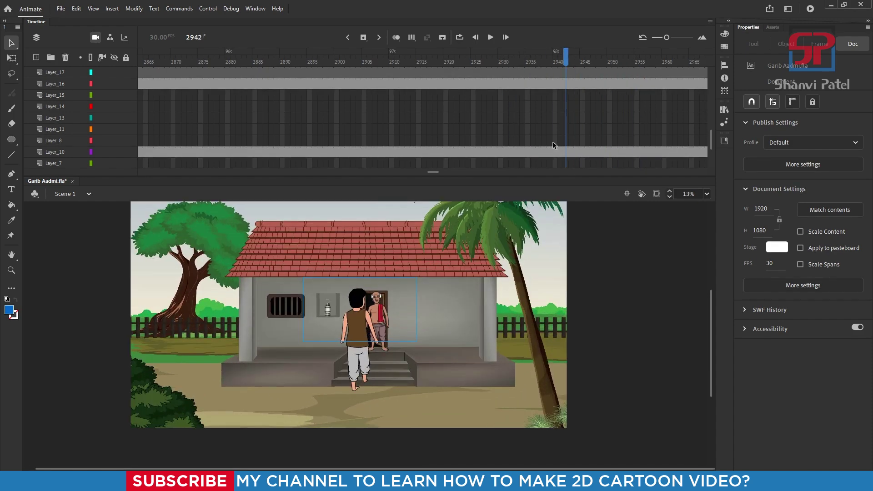
{"action": "mouse_move", "coordinate": [570, 54]}
{"action": "left_mouse_down"}
{"action": "mouse_move", "coordinate": [714, 65]}
{"action": "mouse_move", "coordinate": [681, 70]}
{"action": "mouse_move", "coordinate": [701, 73]}
{"action": "left_mouse_up"}
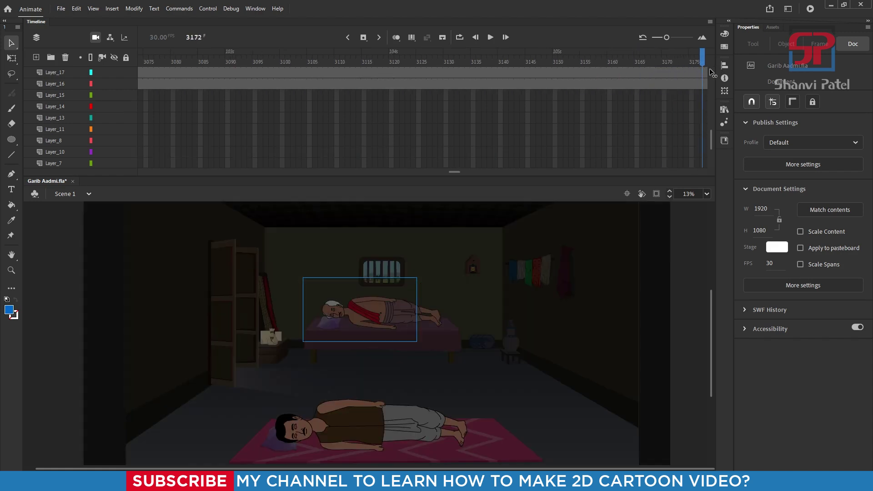
Step: Zoom to 8%, scroll the layers up to Layer_31, and return the playhead to frame 3156
{"action": "left_click_drag", "start_coordinate": [700, 73], "coordinate": [600, 82]}
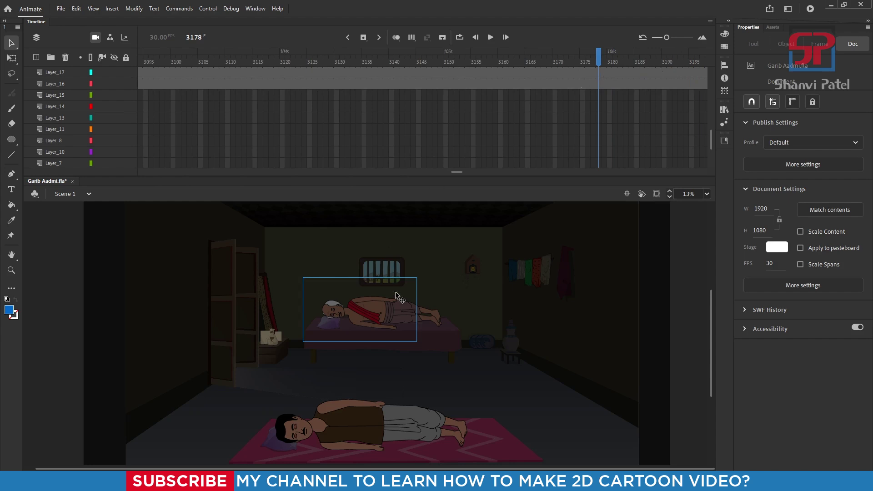
{"action": "scroll", "coordinate": [386, 276], "scroll_direction": "down", "scroll_amount": 2}
{"action": "scroll", "coordinate": [586, 122], "scroll_direction": "up", "scroll_amount": 3}
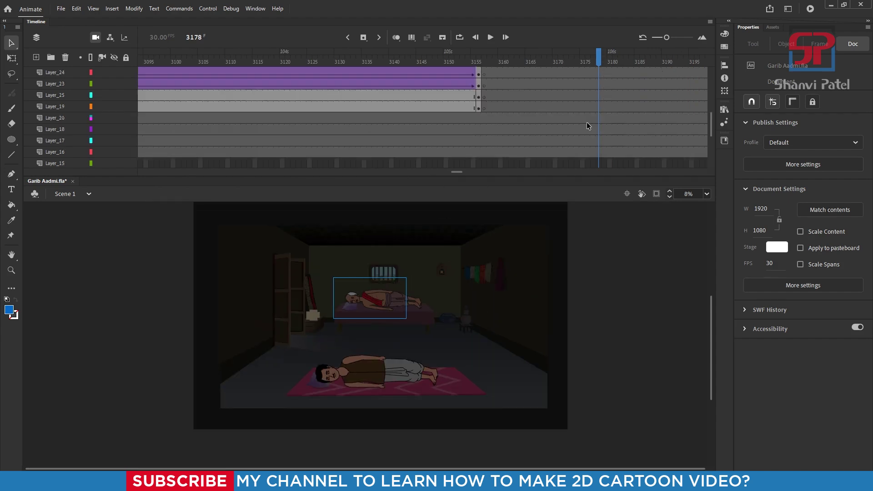
{"action": "scroll", "coordinate": [570, 105], "scroll_direction": "up", "scroll_amount": 2}
{"action": "mouse_move", "coordinate": [604, 53]}
{"action": "left_mouse_down"}
{"action": "mouse_move", "coordinate": [470, 75]}
{"action": "mouse_move", "coordinate": [480, 78]}
{"action": "left_mouse_up"}
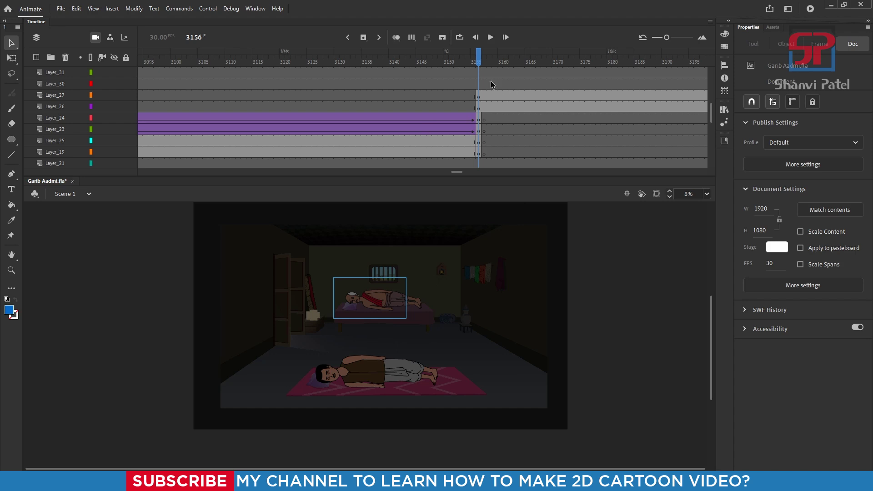
Step: Enable Clip content outside the stage at 40% zoom and review the sleeping old man from frame 3279
{"action": "left_click_drag", "start_coordinate": [469, 81], "coordinate": [704, 164]}
{"action": "left_click", "coordinate": [656, 194]}
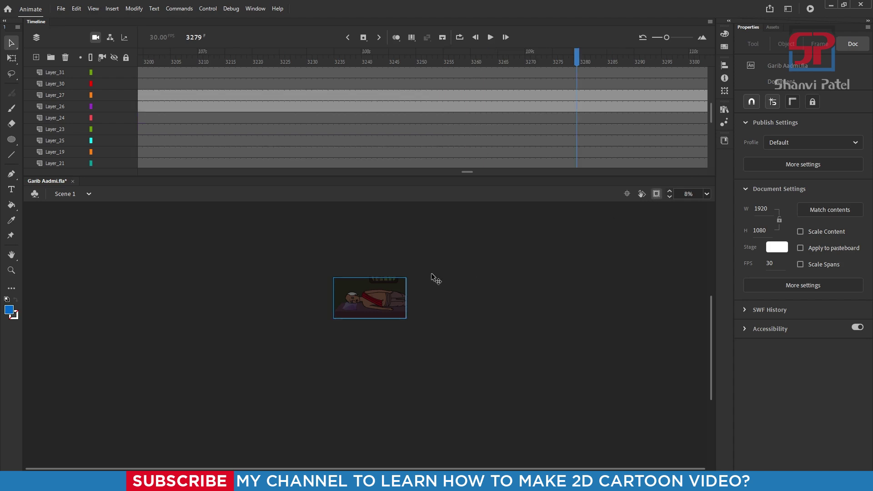
{"action": "scroll", "coordinate": [433, 278], "scroll_direction": "up", "scroll_amount": 5}
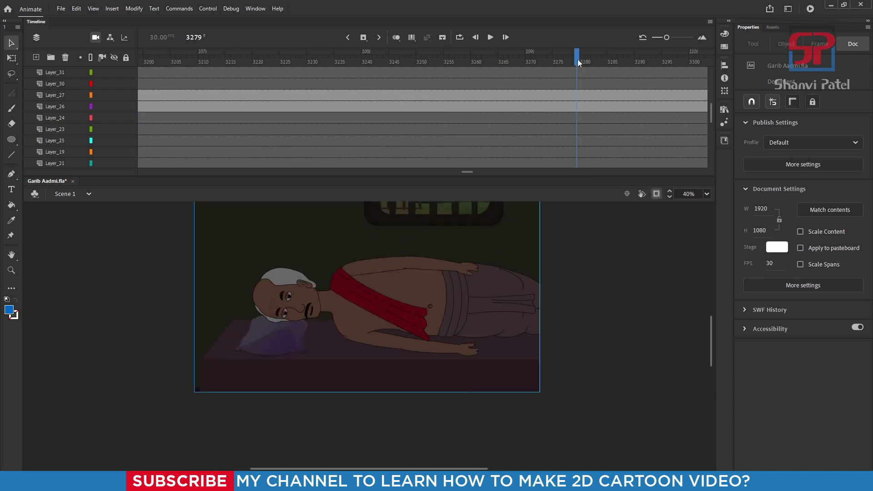
{"action": "mouse_move", "coordinate": [577, 60]}
{"action": "left_mouse_down"}
{"action": "mouse_move", "coordinate": [413, 74]}
{"action": "mouse_move", "coordinate": [586, 114]}
{"action": "mouse_move", "coordinate": [457, 132]}
{"action": "left_mouse_up"}
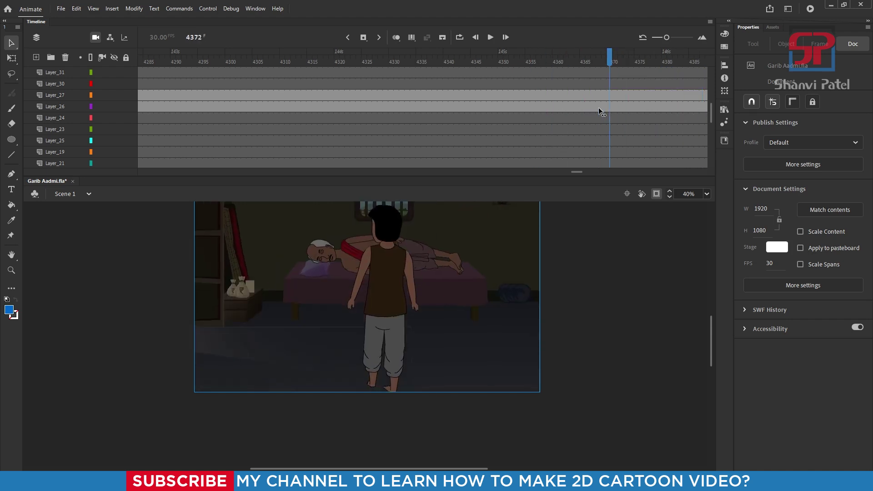
Step: Scrub the night scenes forward to frame 4785, where the villager carries the money bag
{"action": "scroll", "coordinate": [457, 135], "scroll_direction": "up", "scroll_amount": 2}
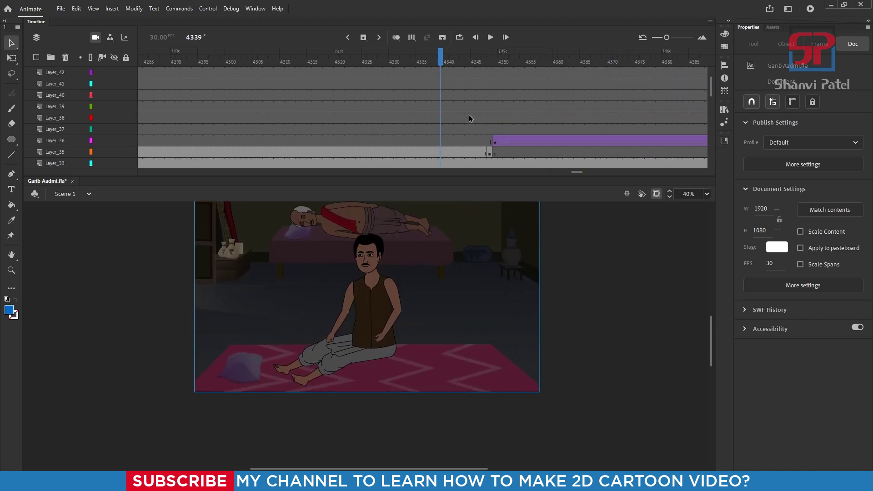
{"action": "mouse_move", "coordinate": [546, 61]}
{"action": "left_mouse_down"}
{"action": "mouse_move", "coordinate": [483, 62]}
{"action": "mouse_move", "coordinate": [678, 83]}
{"action": "left_mouse_up"}
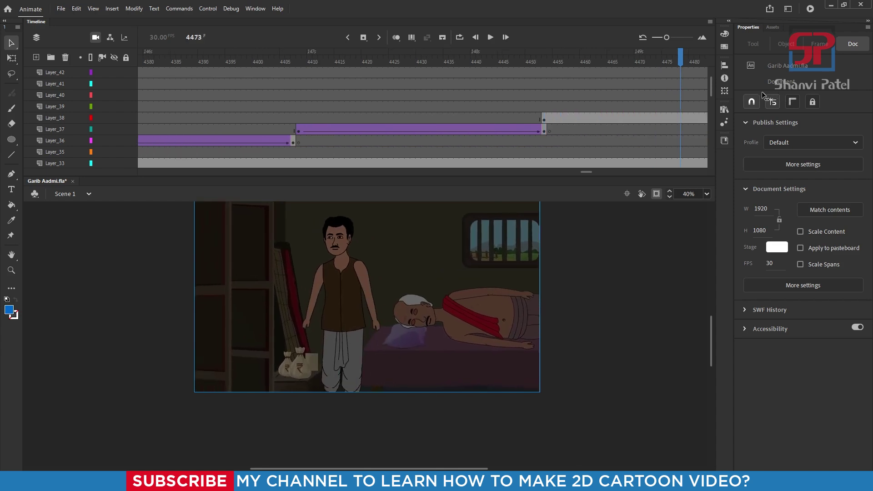
{"action": "mouse_move", "coordinate": [678, 83]}
{"action": "left_mouse_down"}
{"action": "mouse_move", "coordinate": [544, 97]}
{"action": "mouse_move", "coordinate": [727, 97]}
{"action": "mouse_move", "coordinate": [495, 100]}
{"action": "mouse_move", "coordinate": [733, 96]}
{"action": "mouse_move", "coordinate": [188, 86]}
{"action": "mouse_move", "coordinate": [484, 83]}
{"action": "mouse_move", "coordinate": [158, 87]}
{"action": "mouse_move", "coordinate": [486, 86]}
{"action": "mouse_move", "coordinate": [449, 95]}
{"action": "left_mouse_up"}
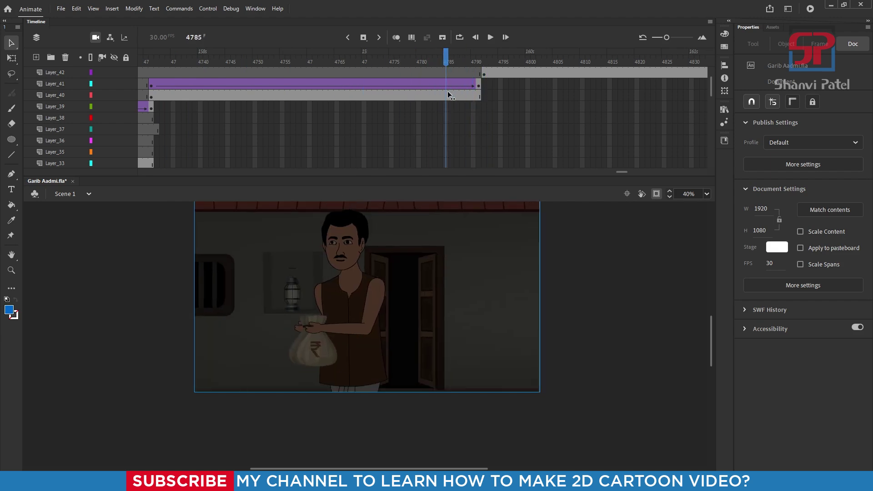
Step: Rewind the playhead to frame 4731, where the villager steps out of the doorway with the bag
{"action": "mouse_move", "coordinate": [448, 91]}
{"action": "left_mouse_down"}
{"action": "mouse_move", "coordinate": [153, 81]}
{"action": "mouse_move", "coordinate": [473, 99]}
{"action": "mouse_move", "coordinate": [357, 110]}
{"action": "mouse_move", "coordinate": [153, 105]}
{"action": "left_mouse_up"}
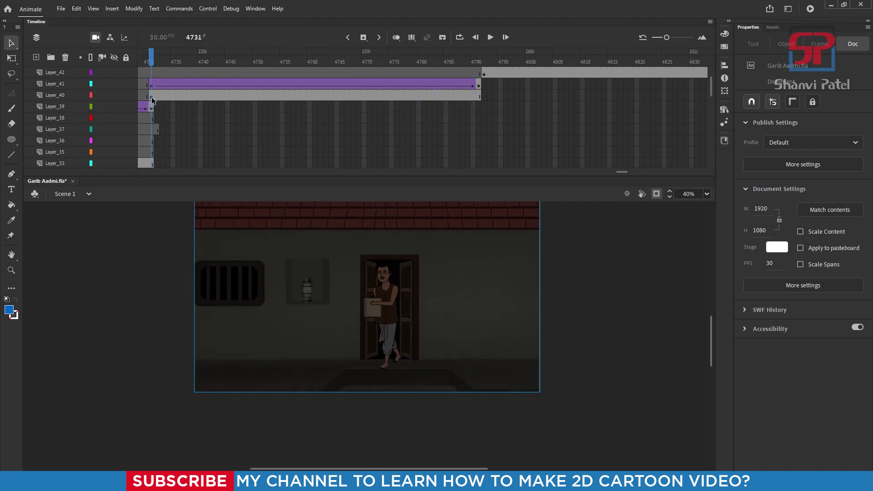